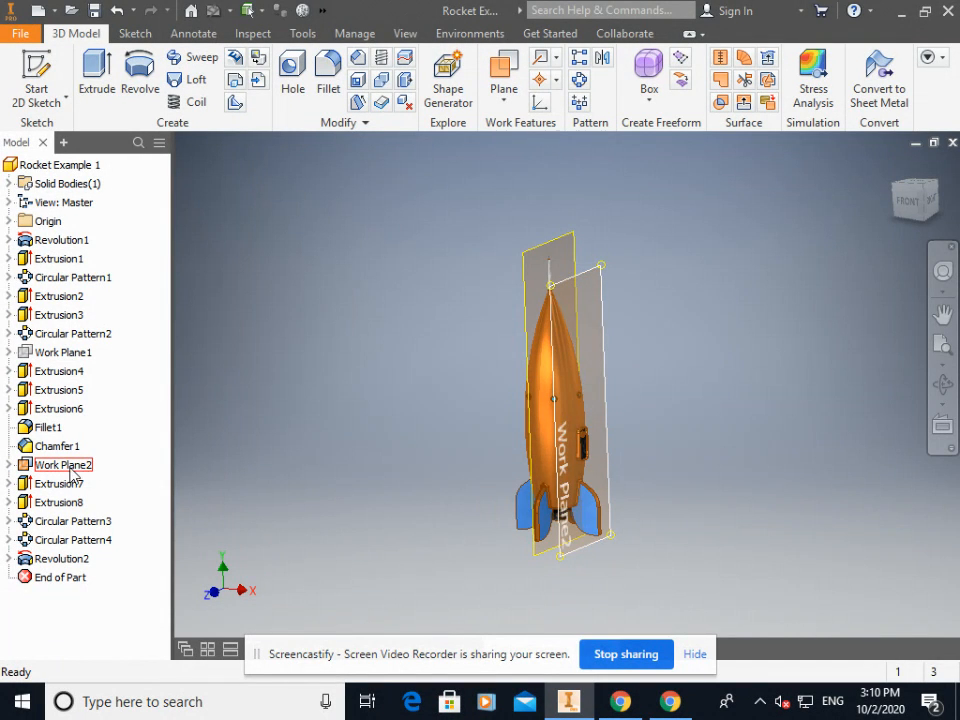
Hide Work Plane2 and the origin YZ Plane in the rocket part.
{"action": "right_click", "coordinate": [70, 470]}
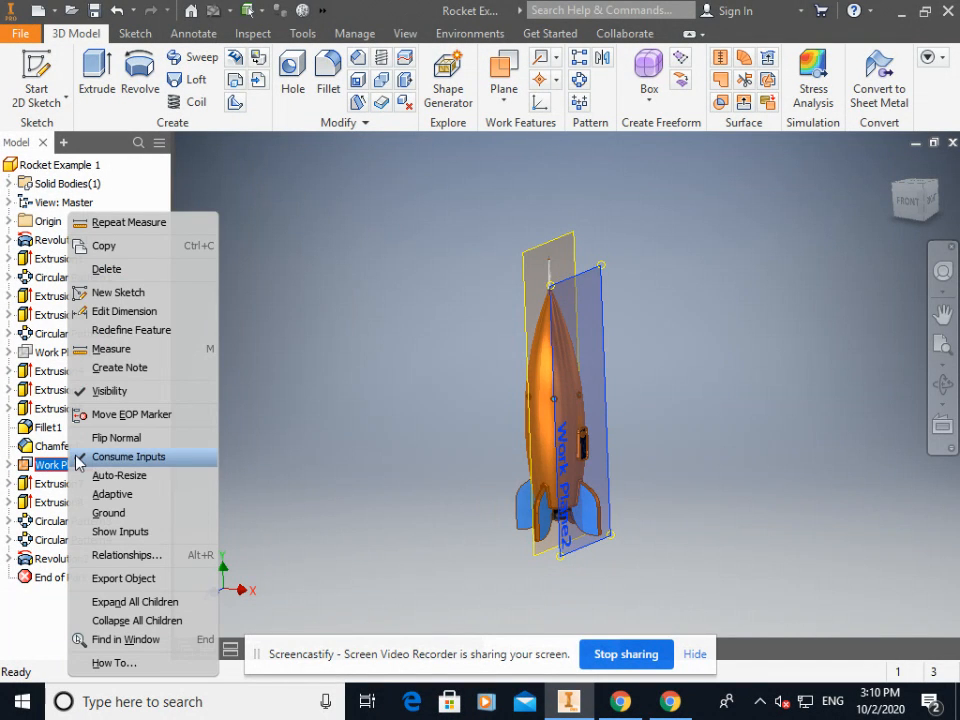
{"action": "left_click", "coordinate": [100, 391]}
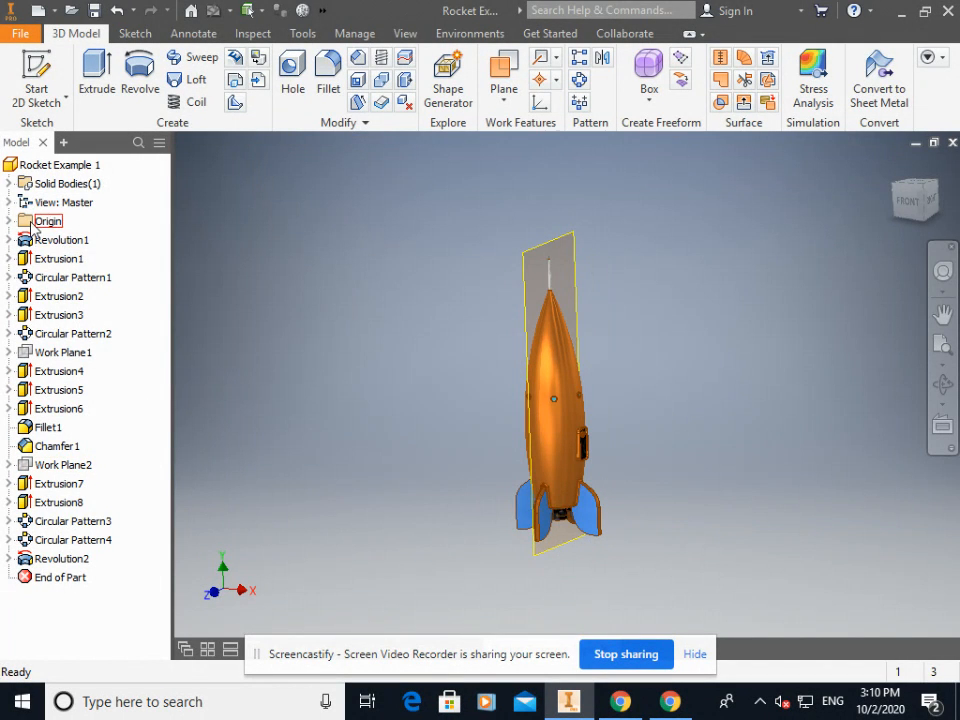
{"action": "left_click", "coordinate": [9, 221]}
{"action": "right_click", "coordinate": [73, 246]}
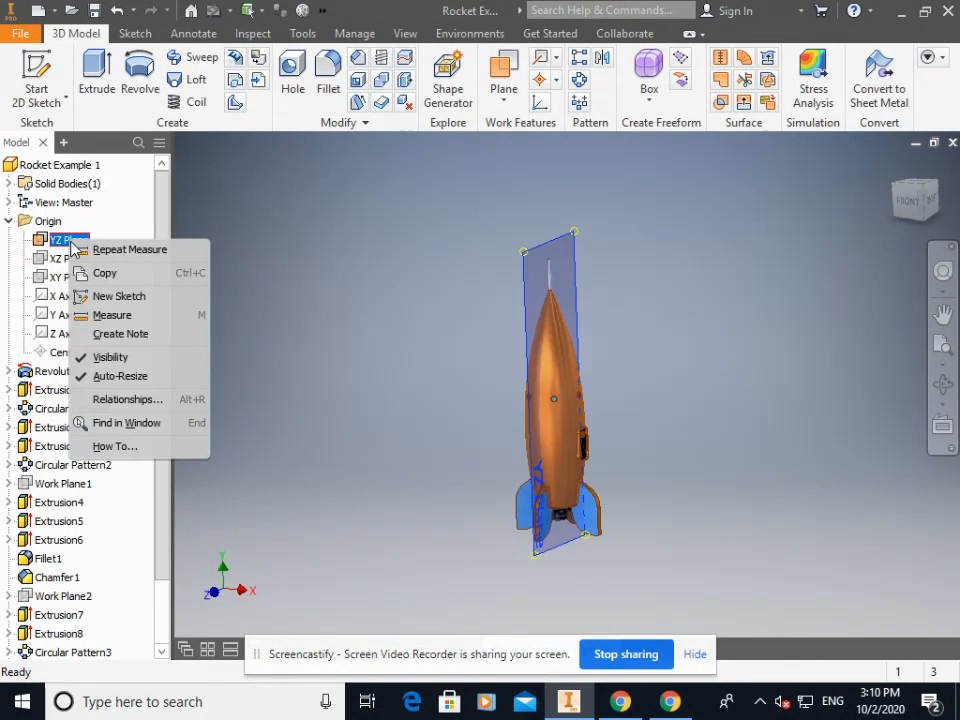
{"action": "left_click", "coordinate": [143, 358]}
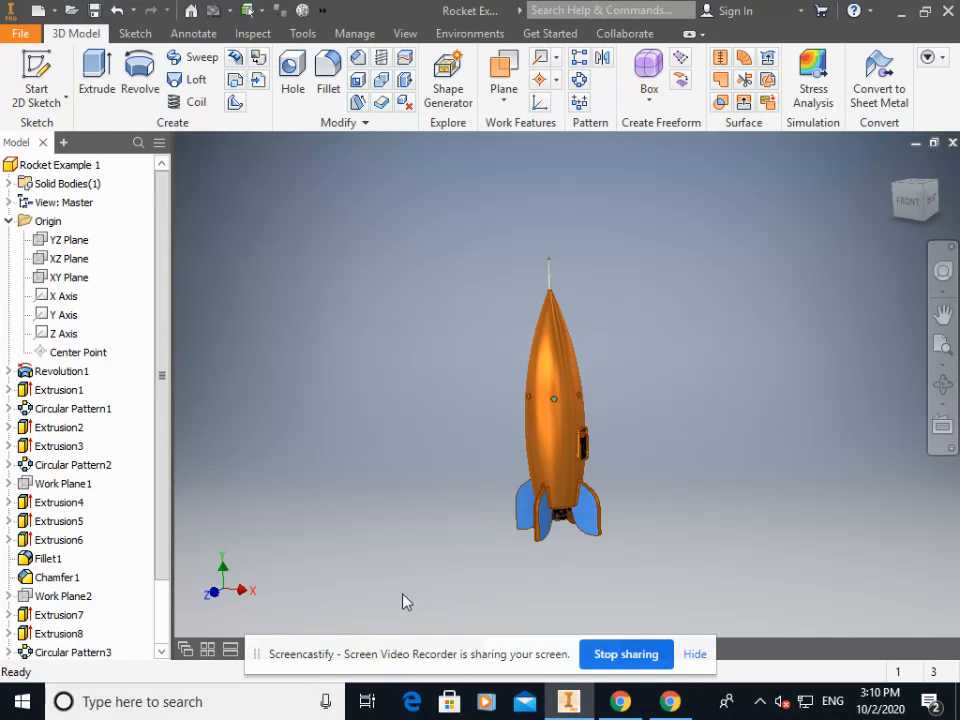
Examine the views and dimensions on the finished S2 Rocket drawing, then return to the Rocket Example 1 part.
{"action": "left_click_drag", "start_coordinate": [438, 652], "coordinate": [645, 681]}
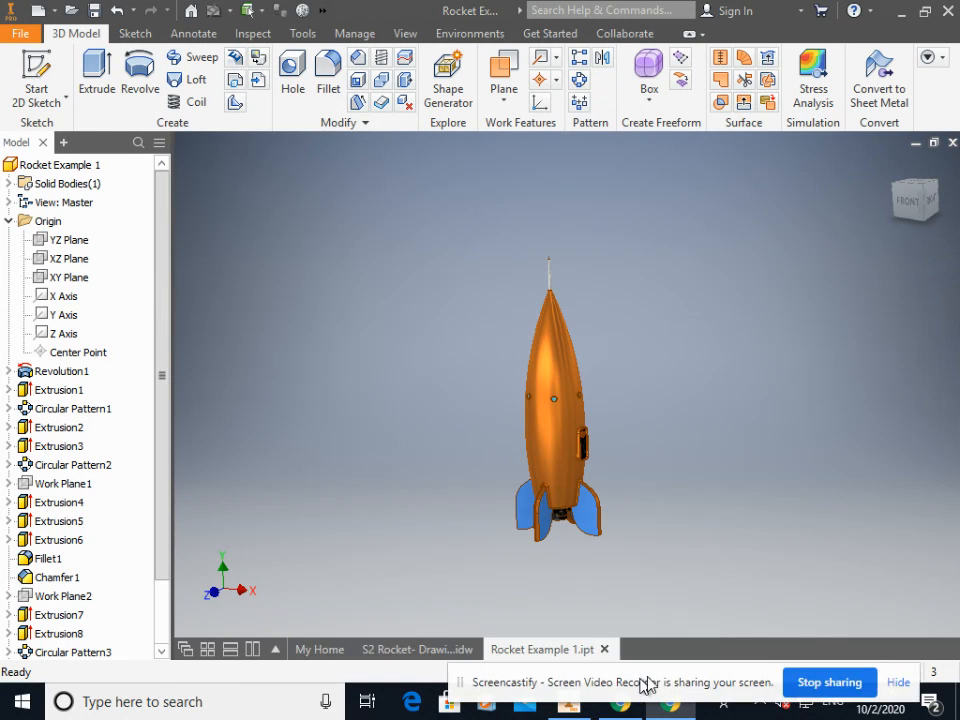
{"action": "left_click", "coordinate": [412, 649]}
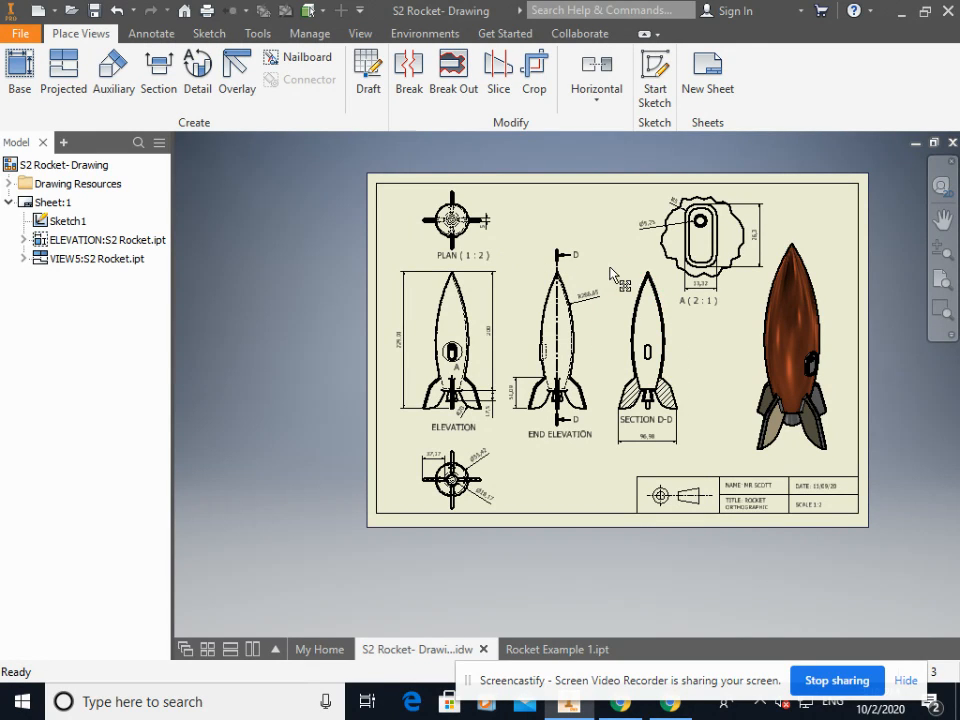
{"action": "scroll", "coordinate": [620, 330], "scroll_direction": "down", "scroll_amount": 2}
{"action": "scroll", "coordinate": [576, 388], "scroll_direction": "up", "scroll_amount": 5}
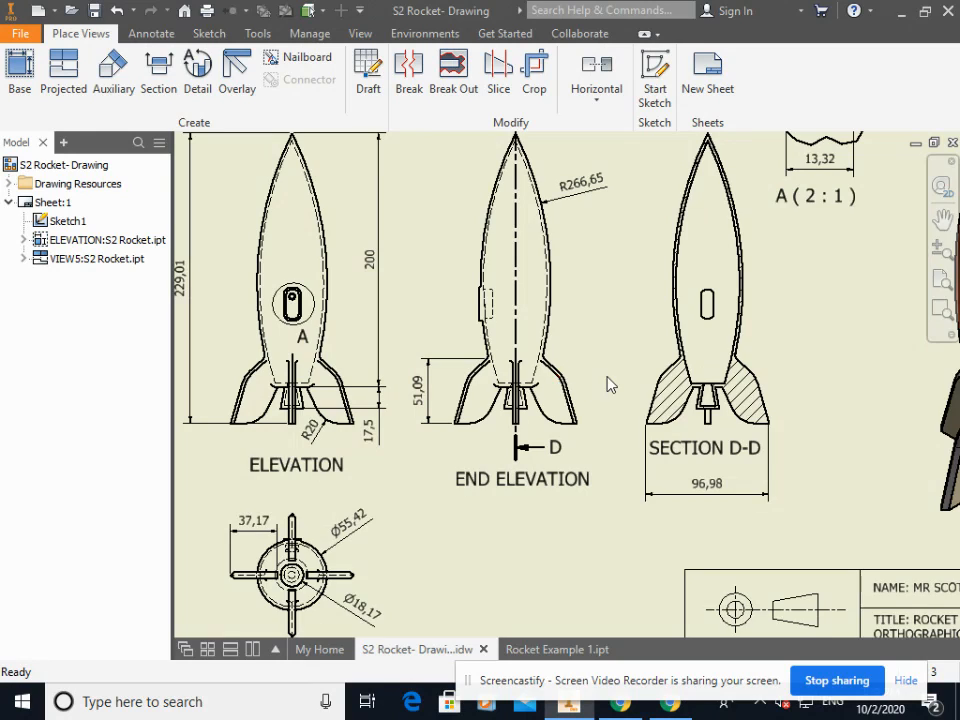
{"action": "scroll", "coordinate": [608, 386], "scroll_direction": "down", "scroll_amount": 4}
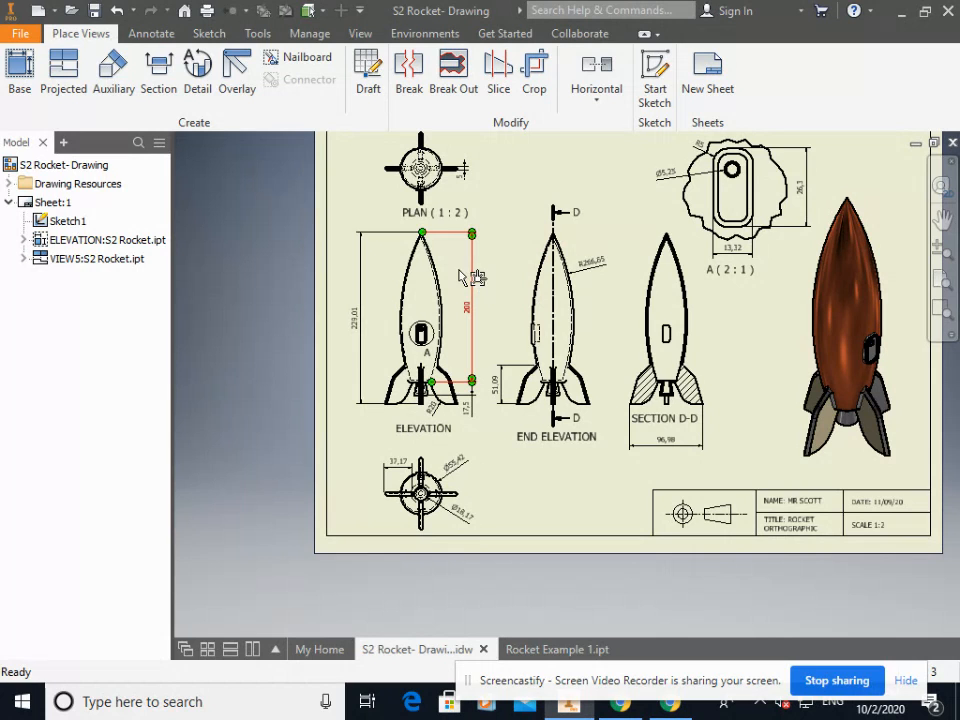
{"action": "left_click", "coordinate": [556, 651]}
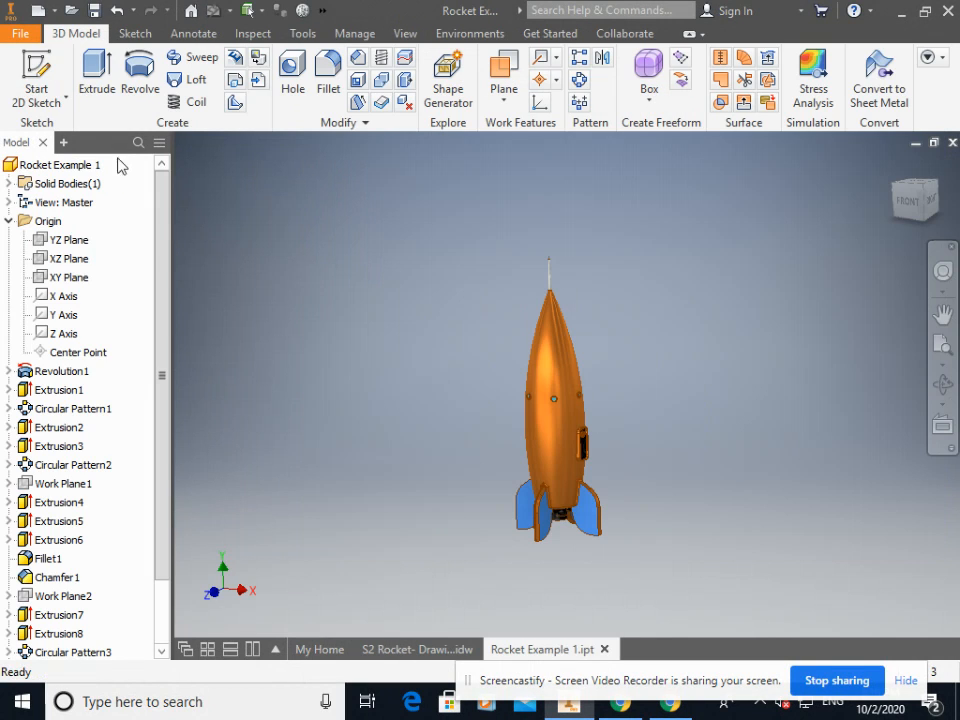
Create a new drawing file from the metric BSI.idw template.
{"action": "left_click", "coordinate": [20, 36]}
{"action": "left_click", "coordinate": [52, 88]}
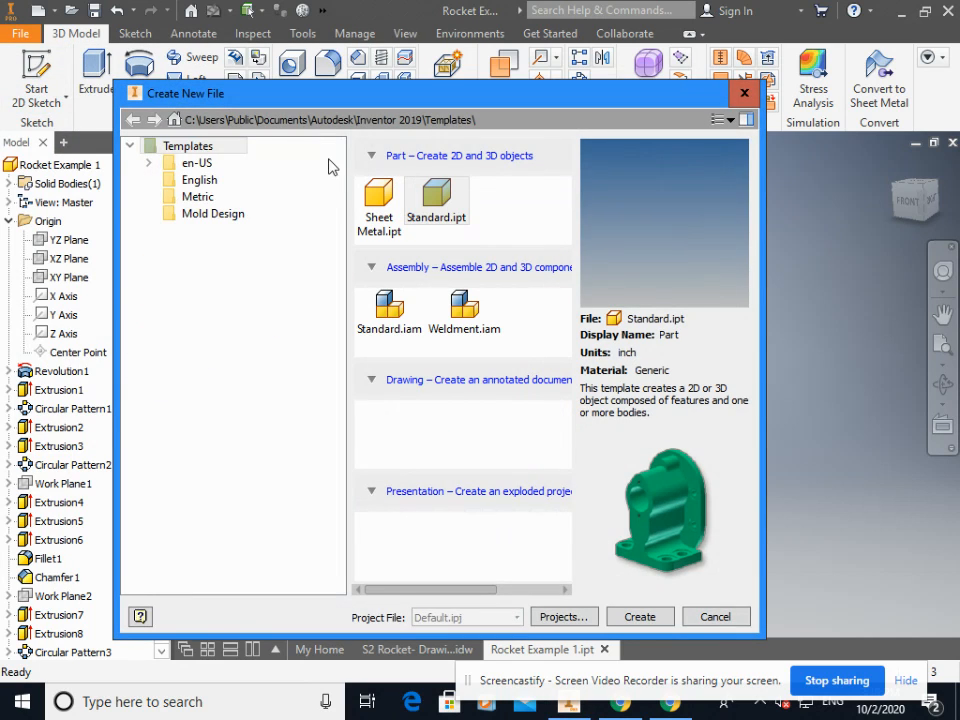
{"action": "left_click", "coordinate": [187, 199]}
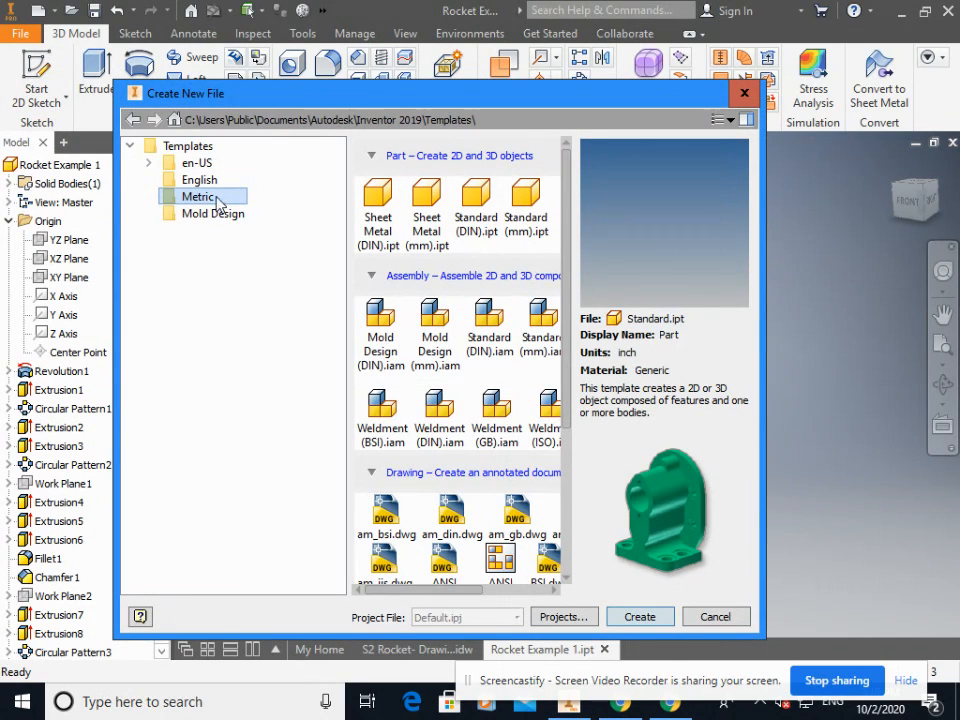
{"action": "mouse_move", "coordinate": [455, 590]}
{"action": "left_mouse_down"}
{"action": "mouse_move", "coordinate": [506, 593]}
{"action": "mouse_move", "coordinate": [473, 592]}
{"action": "left_mouse_up"}
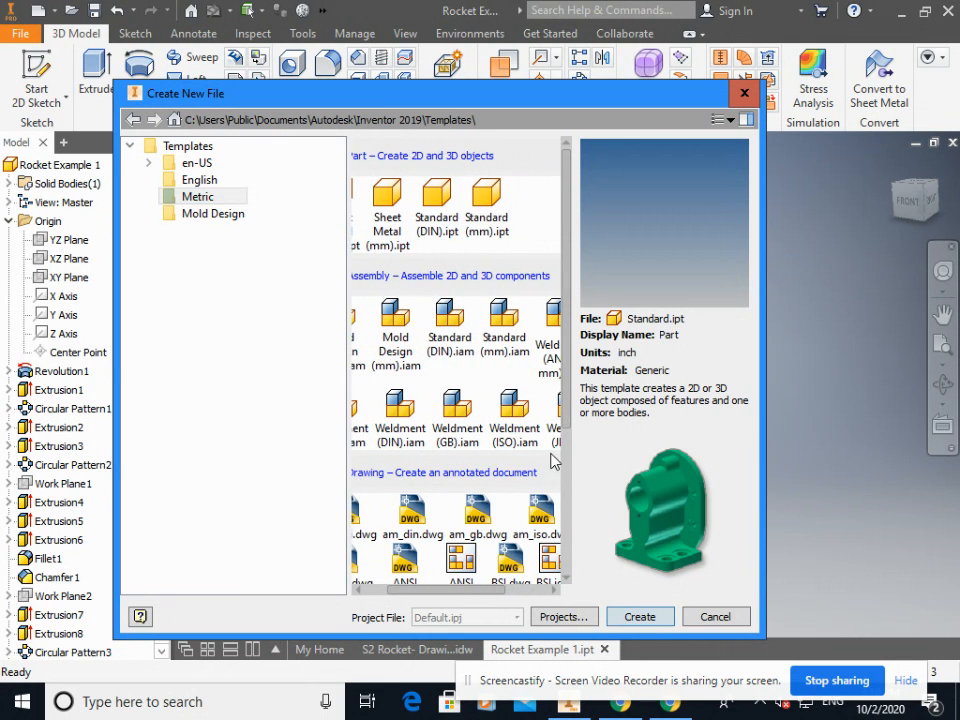
{"action": "scroll", "coordinate": [552, 459], "scroll_direction": "down", "scroll_amount": 1}
{"action": "scroll", "coordinate": [535, 470], "scroll_direction": "down", "scroll_amount": 1}
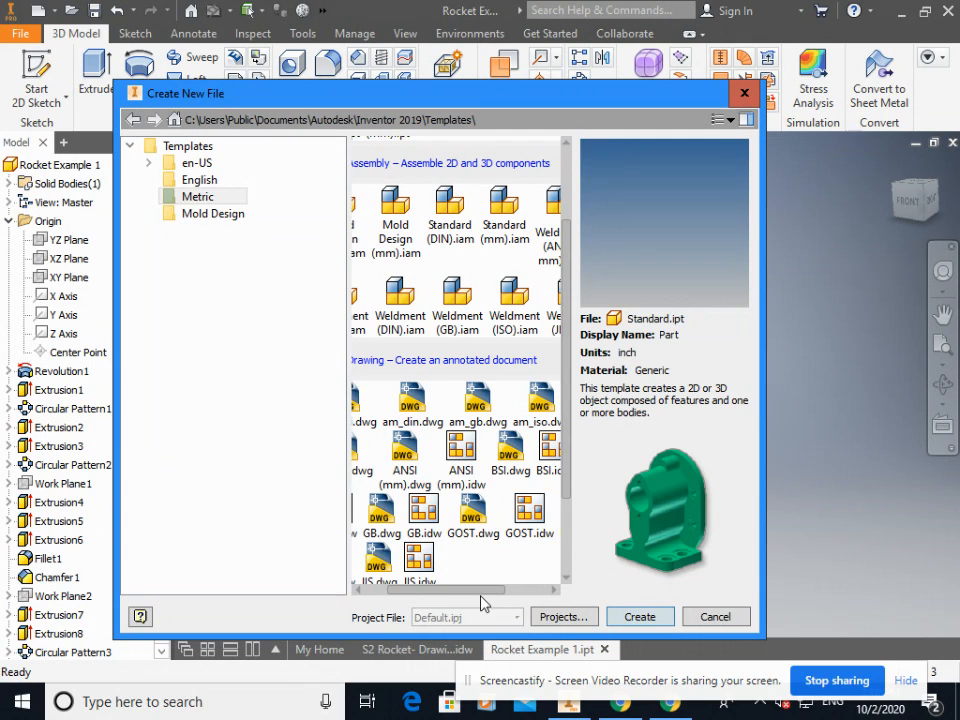
{"action": "left_click_drag", "start_coordinate": [475, 594], "coordinate": [512, 593]}
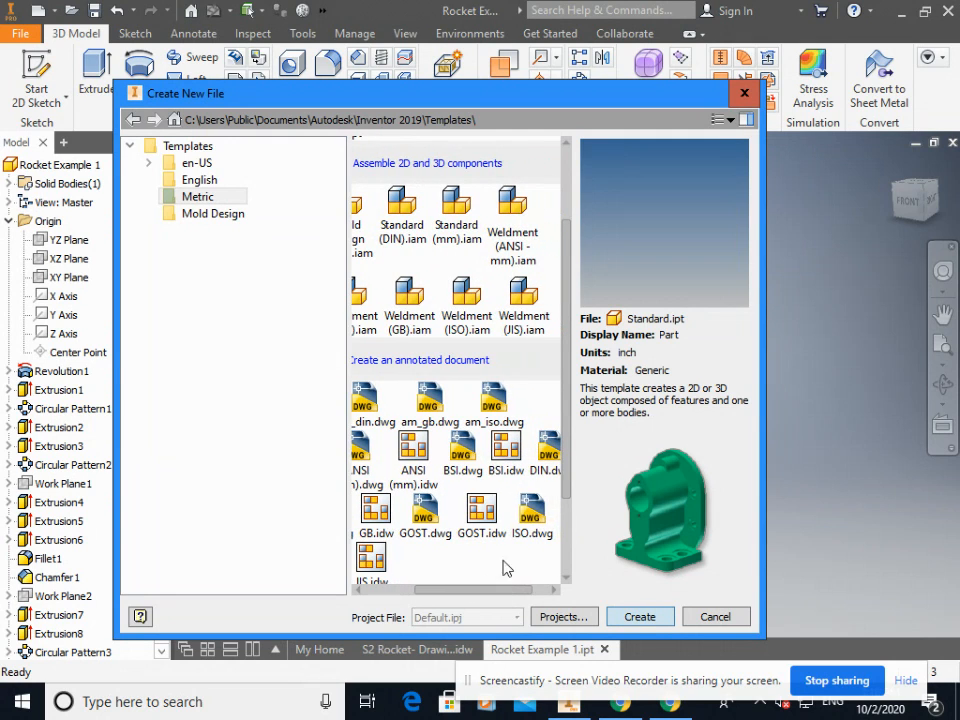
{"action": "left_click", "coordinate": [506, 452]}
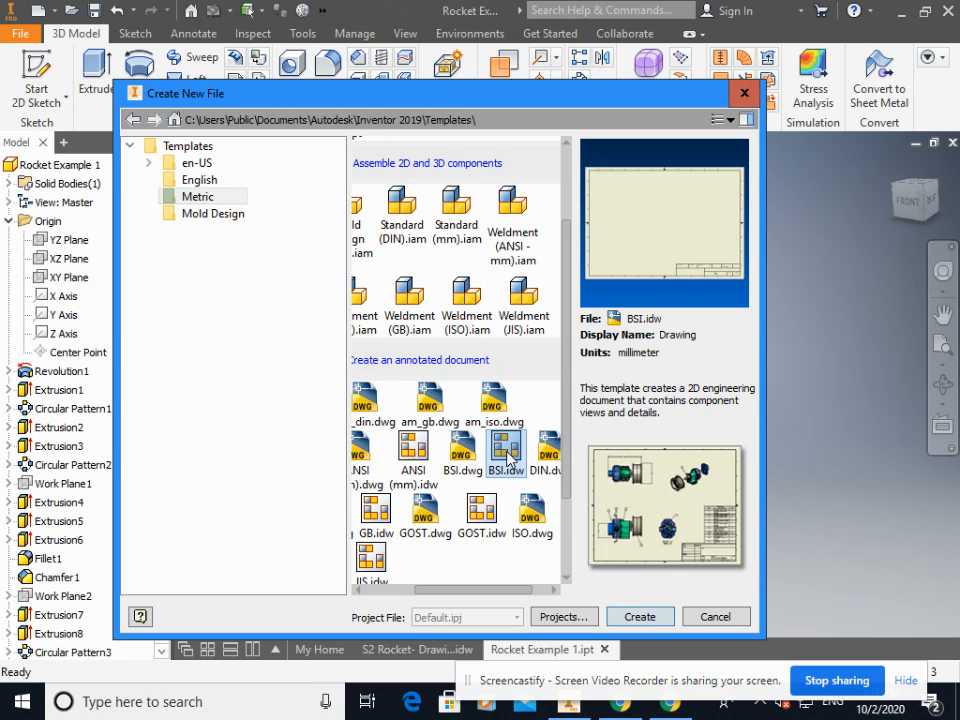
{"action": "left_click", "coordinate": [640, 616]}
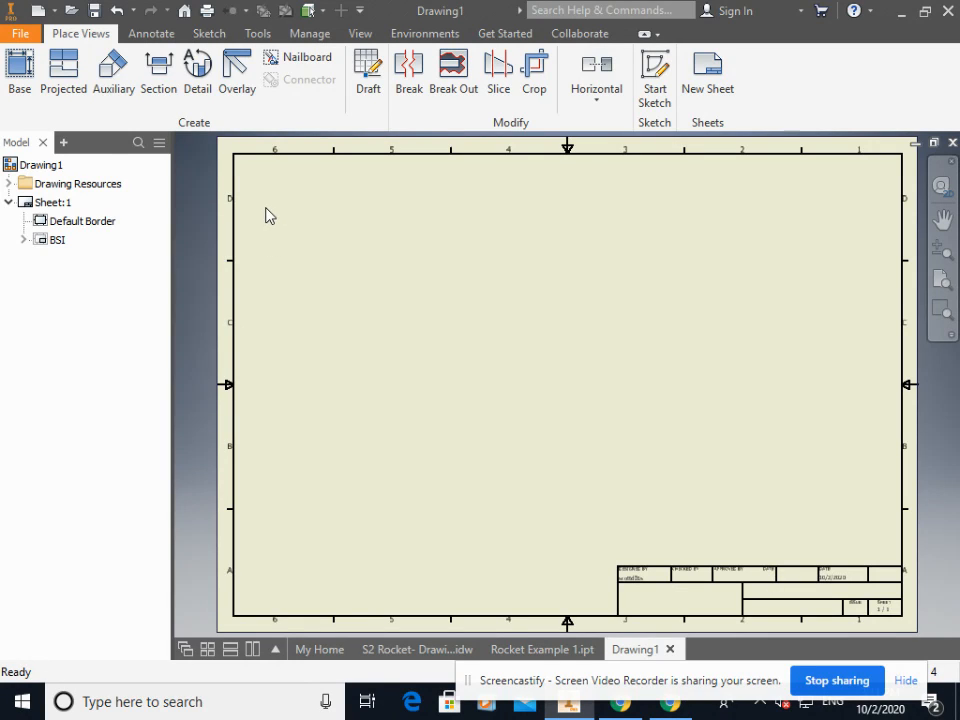
Delete the default border and the BSI title block from Sheet:1.
{"action": "right_click", "coordinate": [97, 228]}
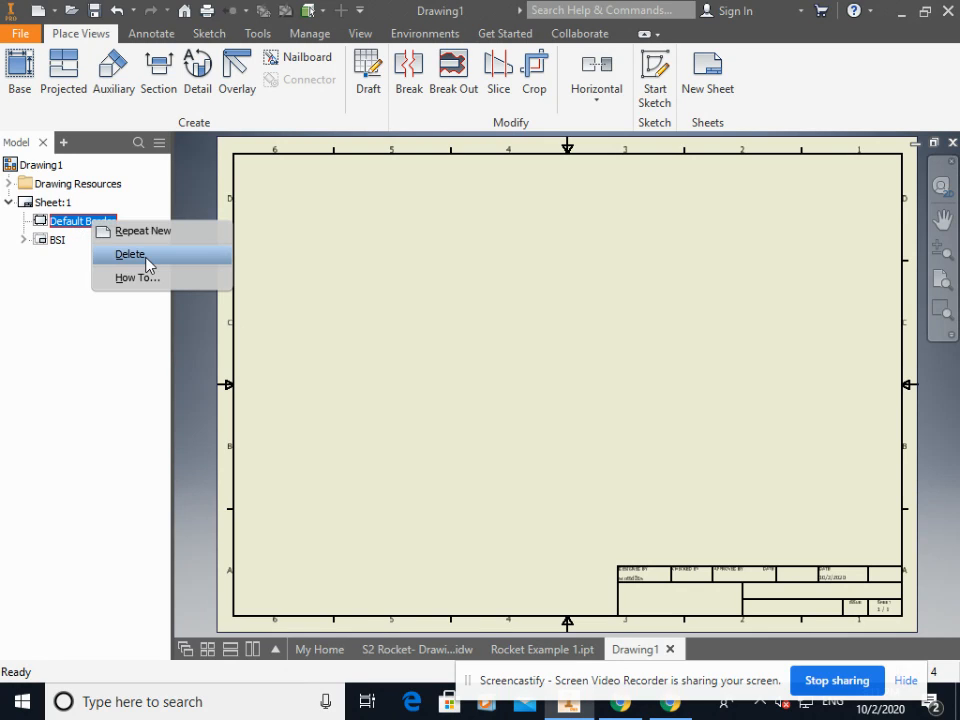
{"action": "left_click", "coordinate": [146, 258]}
{"action": "right_click", "coordinate": [58, 222]}
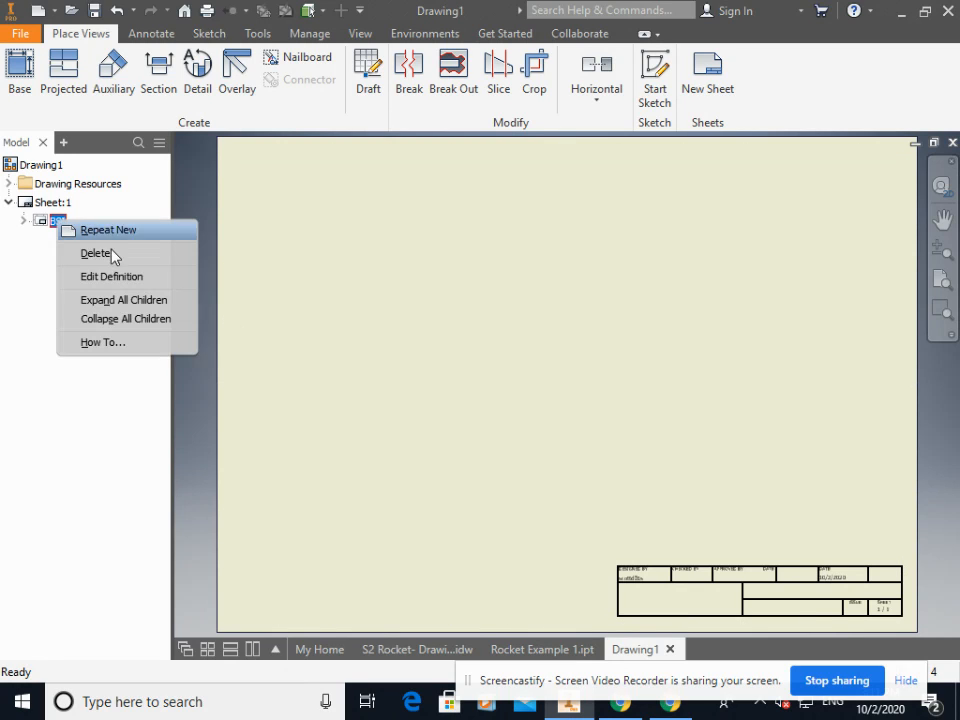
{"action": "left_click", "coordinate": [96, 253]}
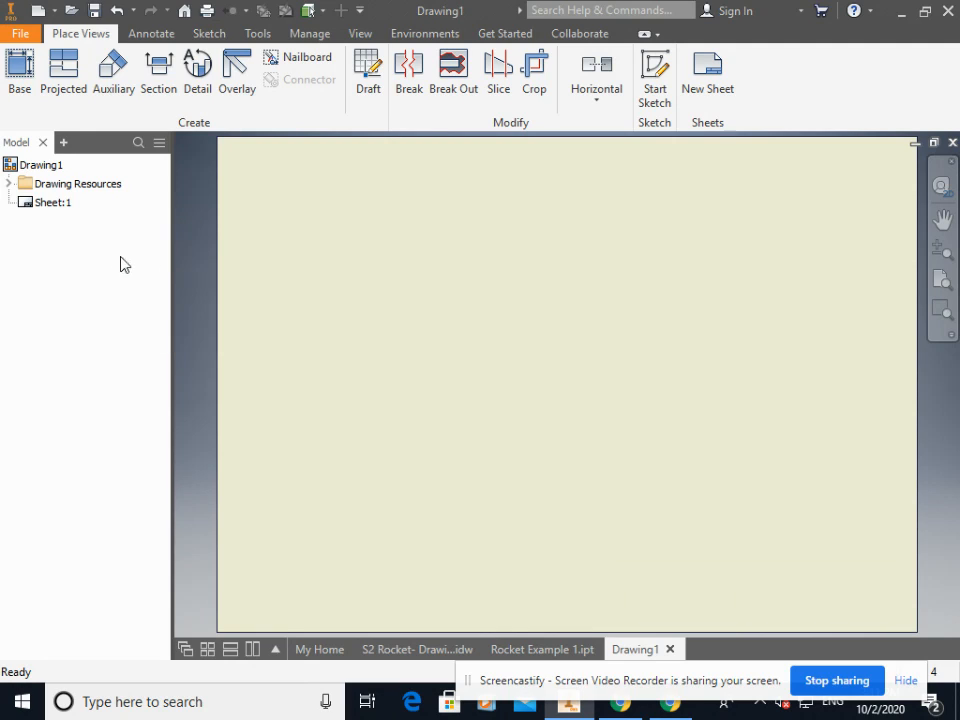
Start a sheet sketch and draw a rectangular border about 10 mm inside the sheet edges.
{"action": "left_click", "coordinate": [656, 76]}
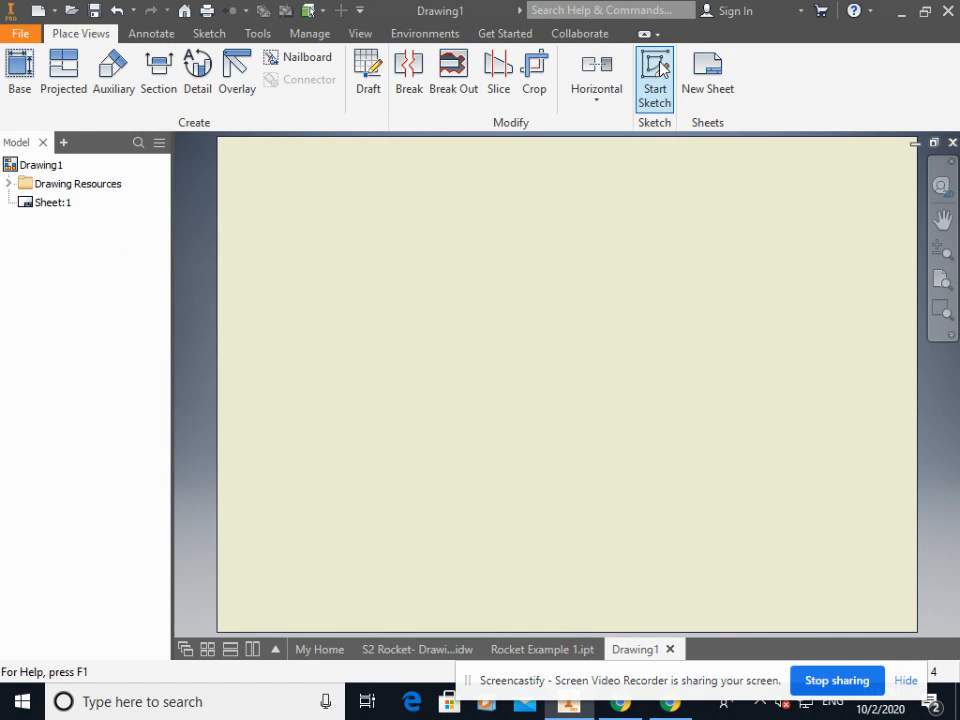
{"action": "left_click", "coordinate": [395, 271]}
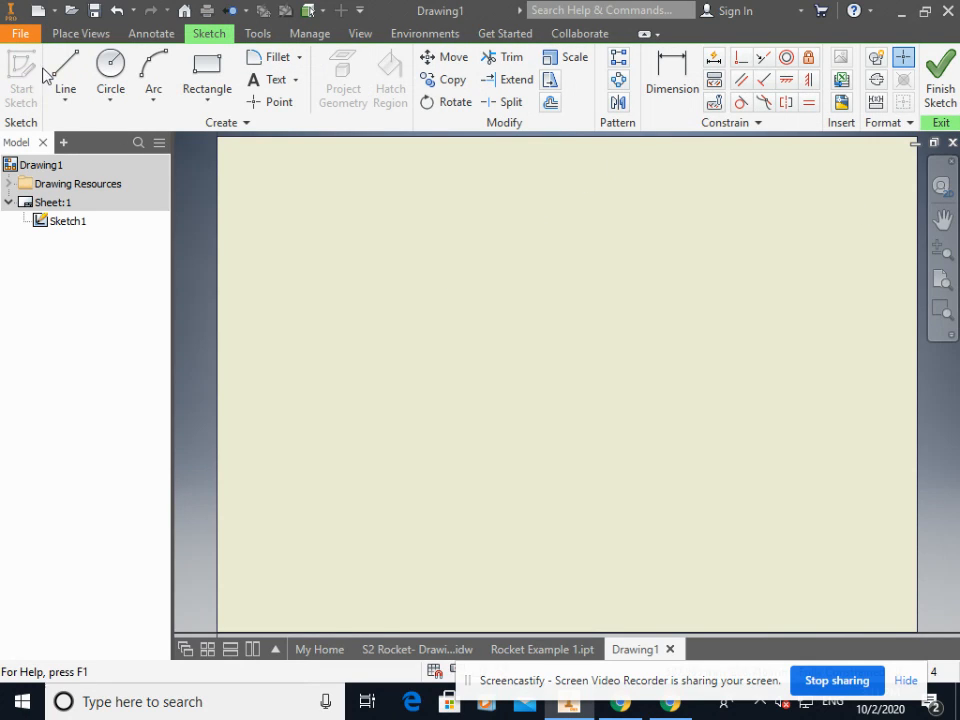
{"action": "left_click", "coordinate": [207, 70]}
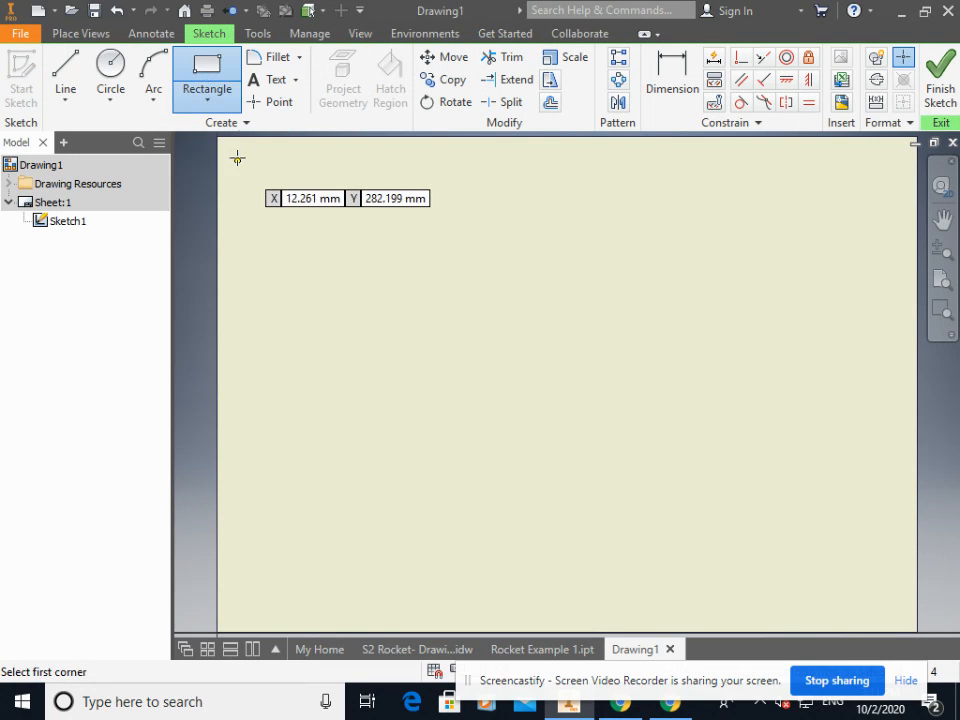
{"action": "left_click", "coordinate": [233, 154]}
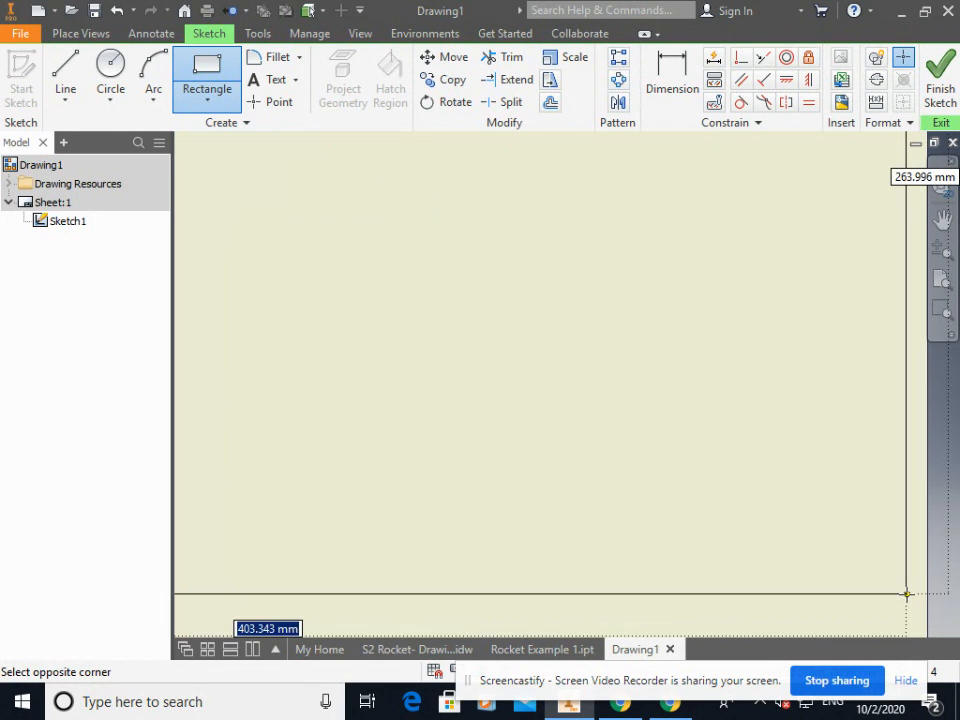
{"action": "scroll", "coordinate": [906, 594], "scroll_direction": "up", "scroll_amount": 3}
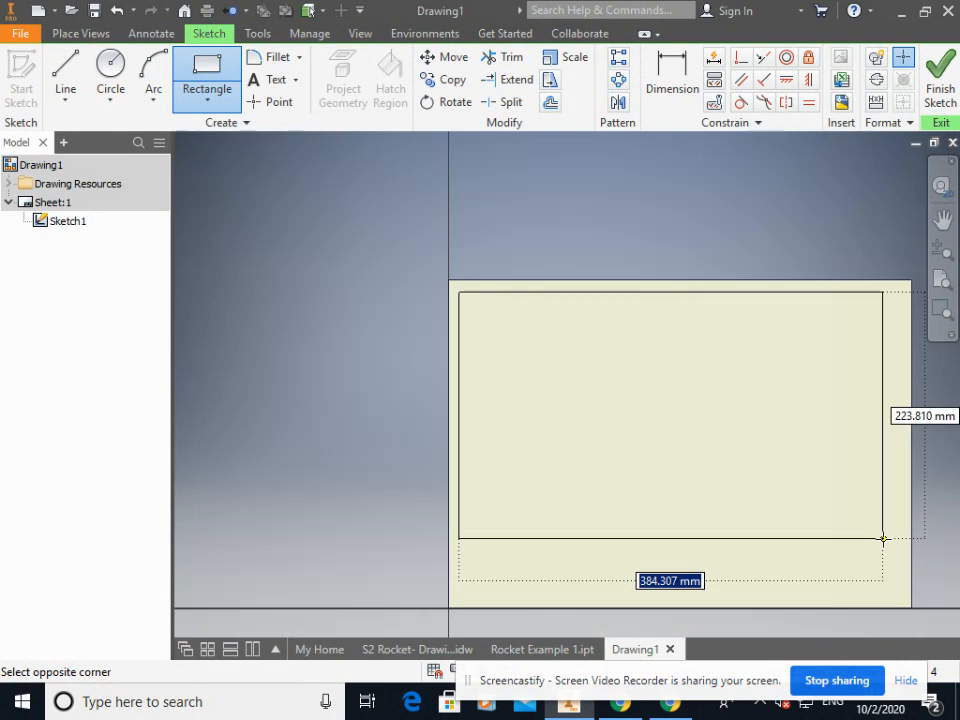
{"action": "left_click", "coordinate": [899, 595]}
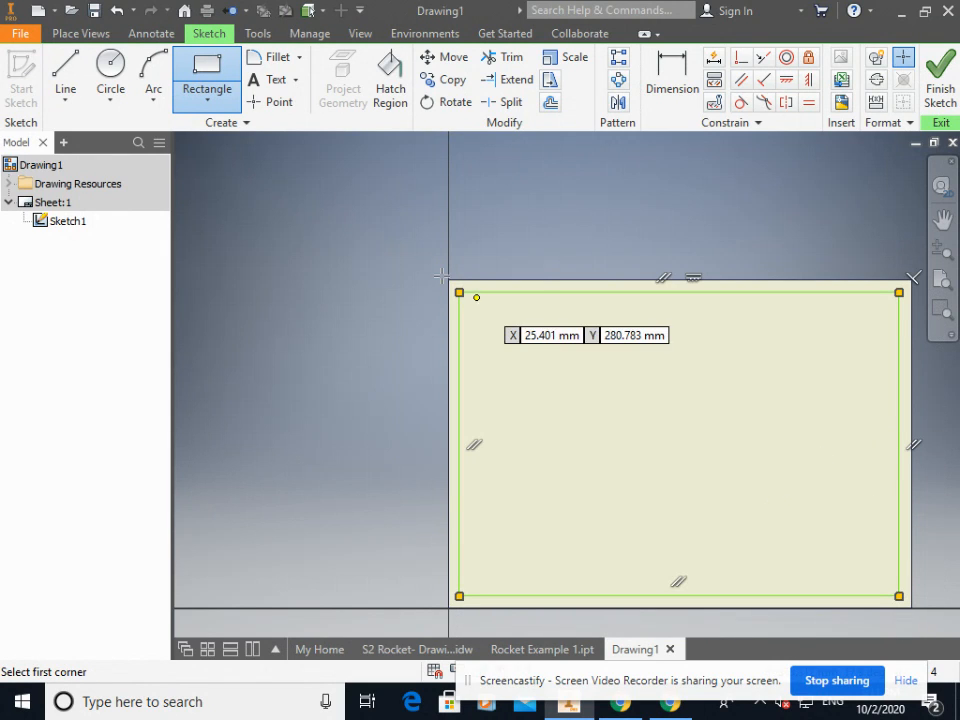
Examine the title block layout, projection symbol and text fields on the S2 Rocket drawing.
{"action": "left_click", "coordinate": [420, 650]}
{"action": "scroll", "coordinate": [870, 557], "scroll_direction": "down", "scroll_amount": 4}
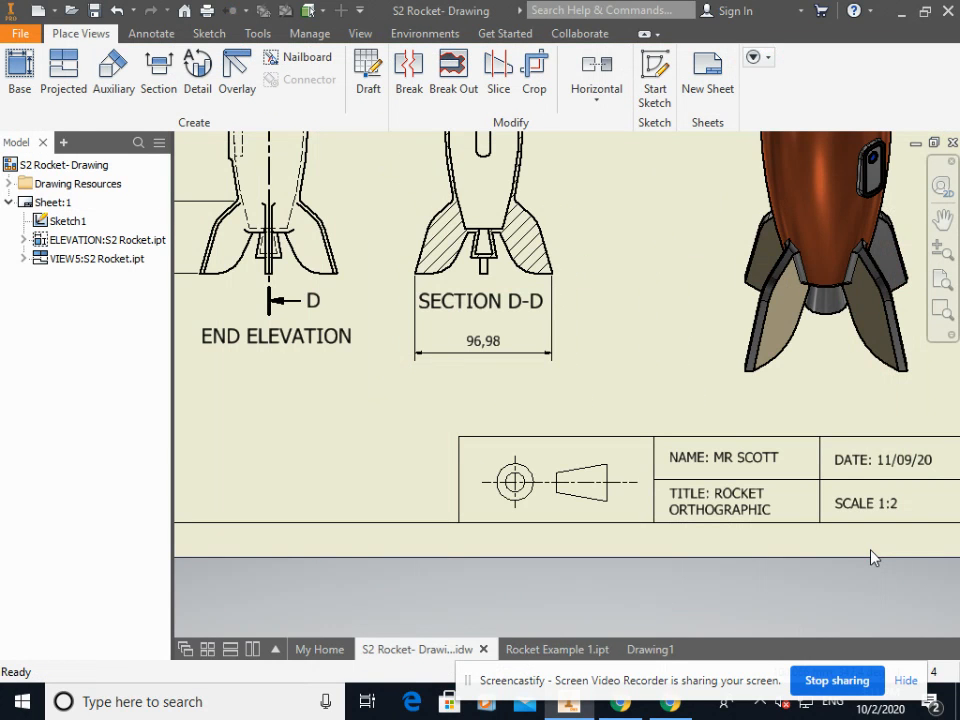
{"action": "scroll", "coordinate": [240, 440], "scroll_direction": "up", "scroll_amount": 2}
{"action": "scroll", "coordinate": [574, 510], "scroll_direction": "down", "scroll_amount": 2}
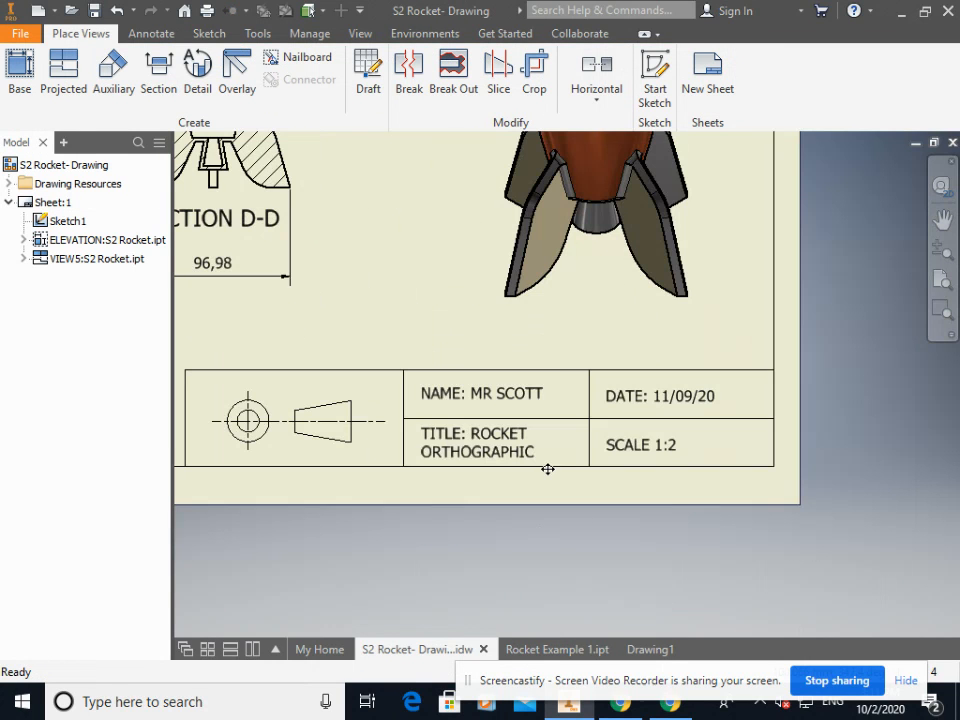
{"action": "left_click", "coordinate": [420, 392]}
{"action": "left_click", "coordinate": [704, 399]}
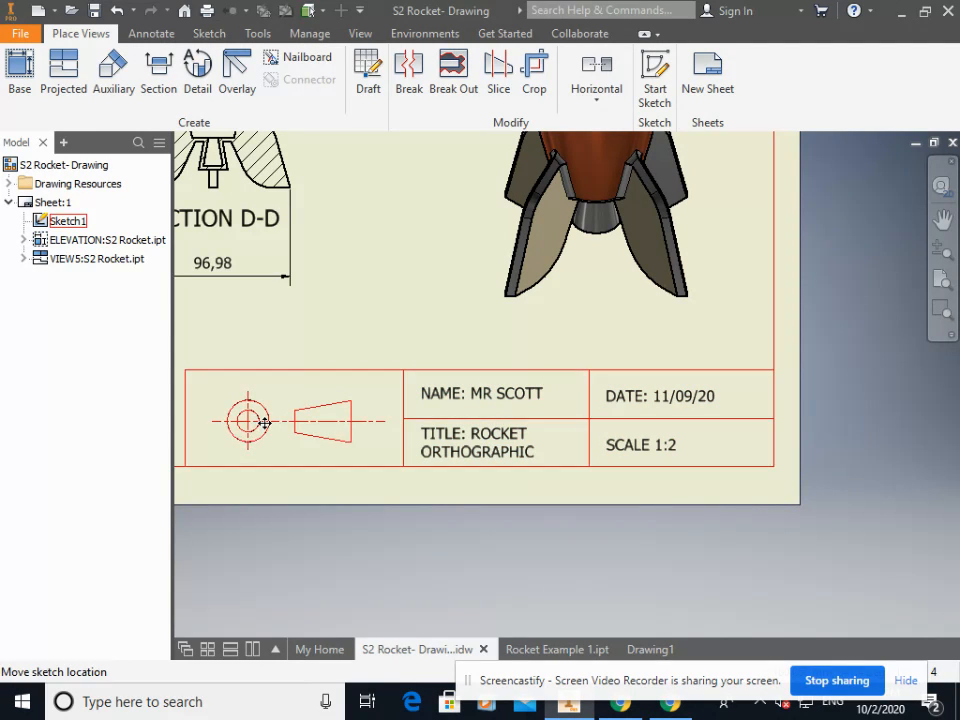
{"action": "scroll", "coordinate": [555, 422], "scroll_direction": "down", "scroll_amount": 3}
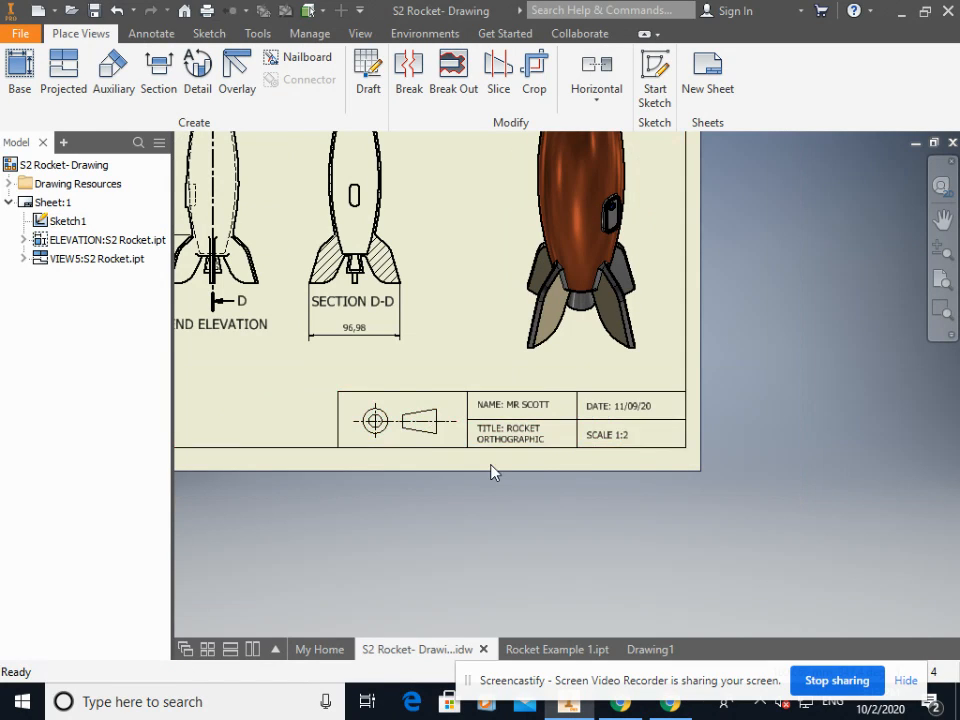
{"action": "scroll", "coordinate": [490, 472], "scroll_direction": "down", "scroll_amount": 4}
{"action": "scroll", "coordinate": [412, 408], "scroll_direction": "up", "scroll_amount": 3}
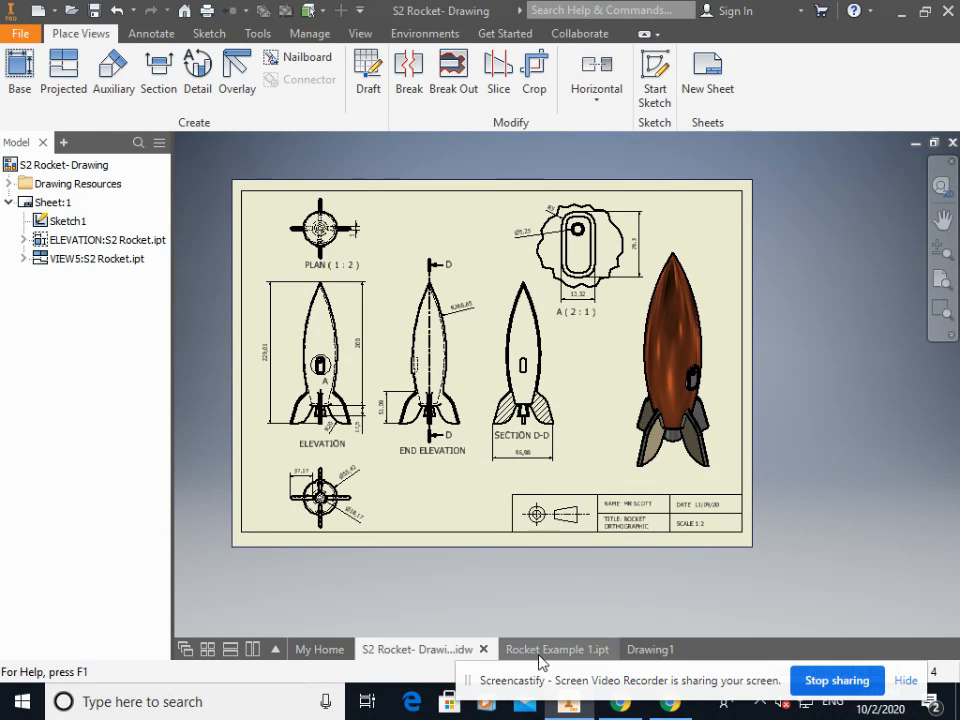
{"action": "mouse_move", "coordinate": [539, 659]}
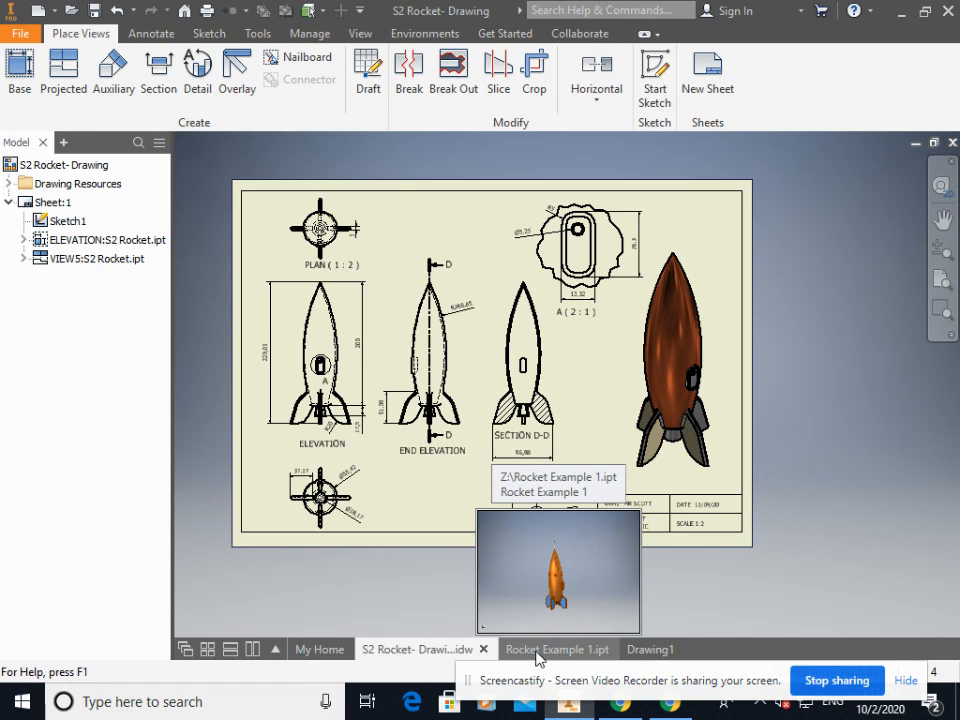
{"action": "left_click", "coordinate": [652, 650]}
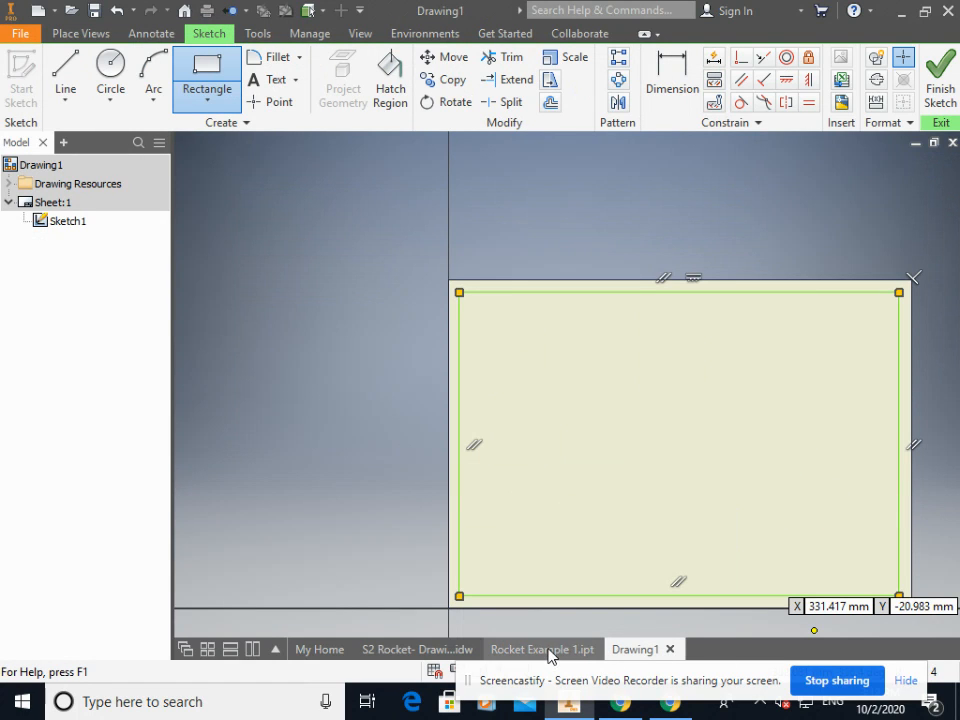
{"action": "left_click", "coordinate": [433, 652]}
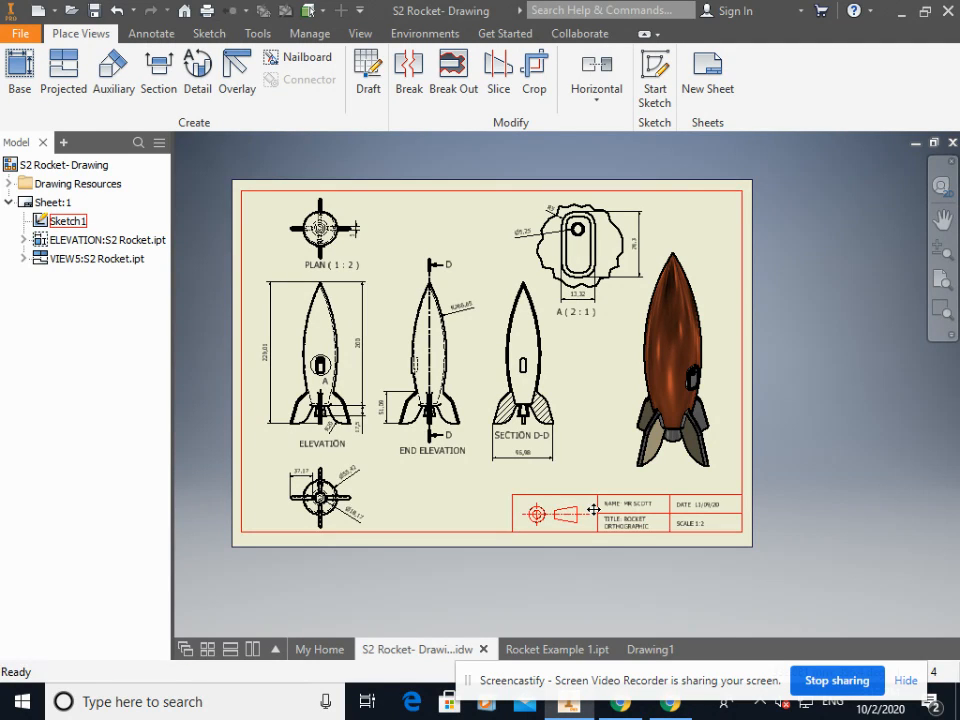
In Drawing1, draw a title block rectangle about 28 mm high from the border's lower-right corner and divide it with a second, narrower rectangle.
{"action": "left_click", "coordinate": [648, 649]}
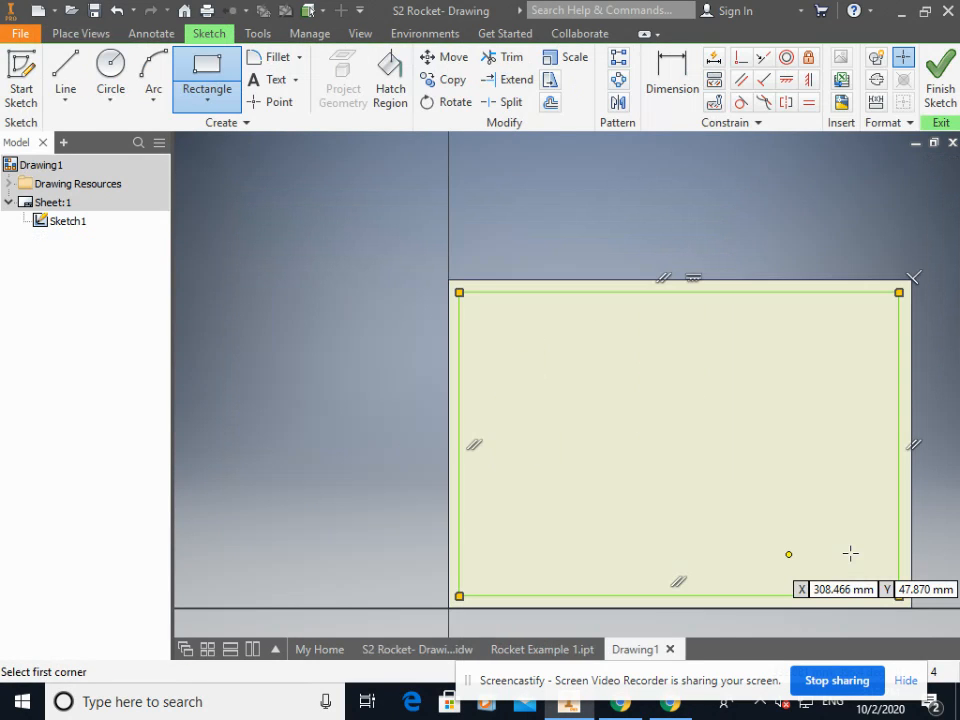
{"action": "scroll", "coordinate": [702, 462], "scroll_direction": "up", "scroll_amount": 2}
{"action": "scroll", "coordinate": [860, 548], "scroll_direction": "down", "scroll_amount": 2}
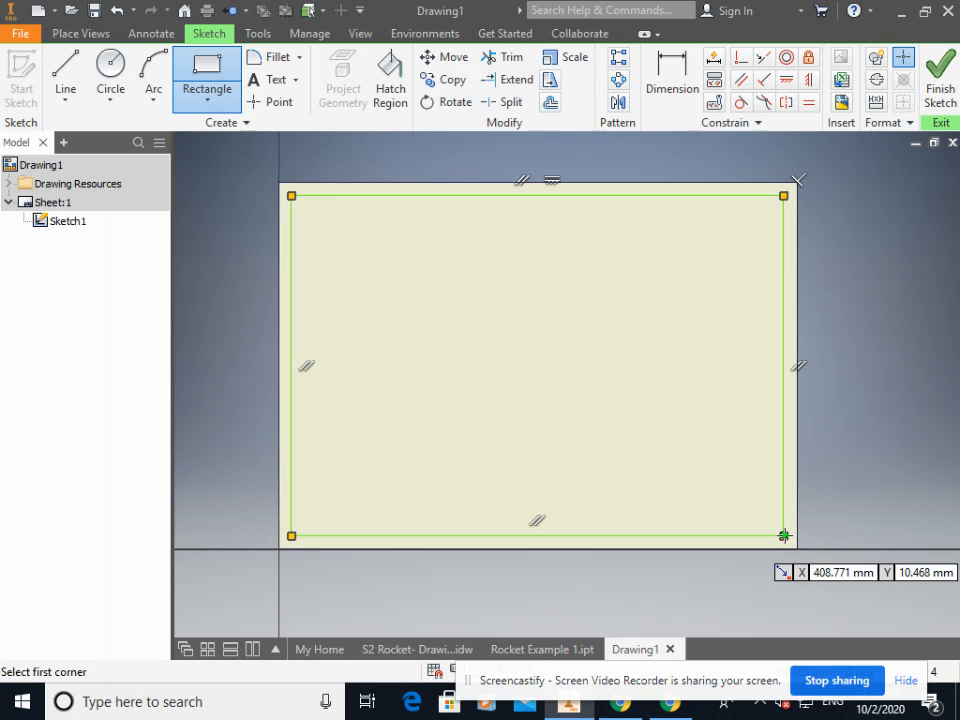
{"action": "left_click", "coordinate": [783, 536]}
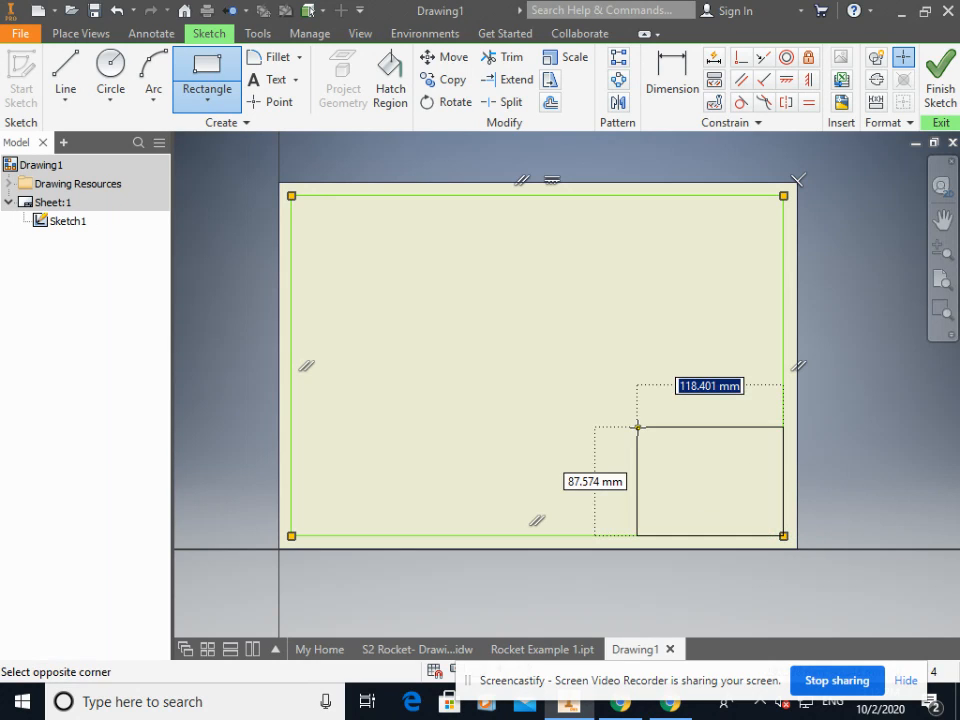
{"action": "left_click", "coordinate": [597, 499]}
{"action": "left_click", "coordinate": [783, 536]}
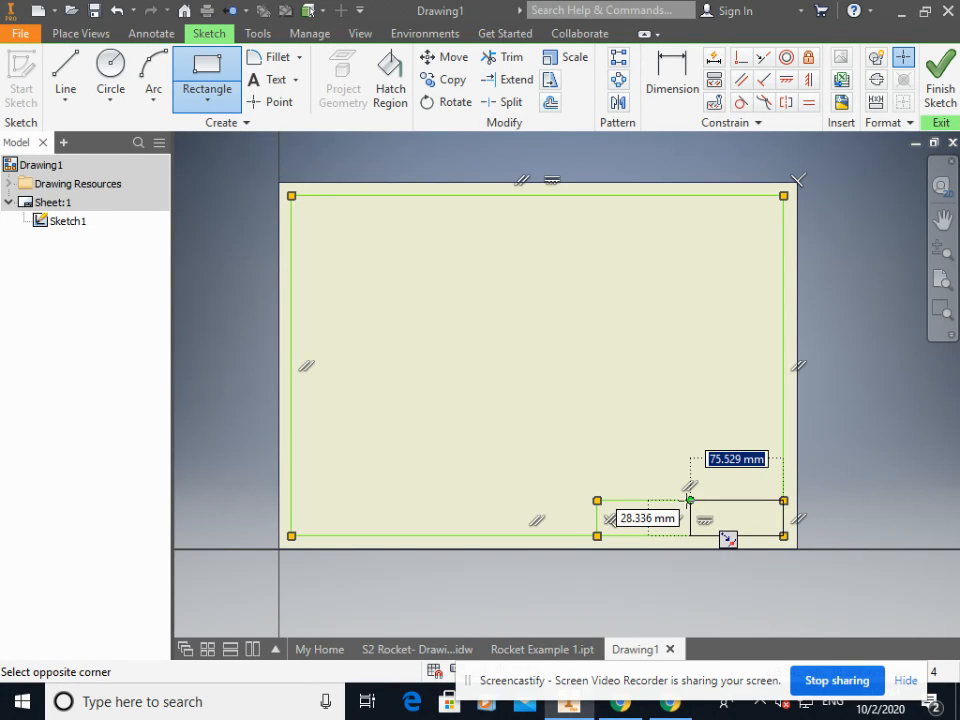
{"action": "left_click", "coordinate": [681, 500]}
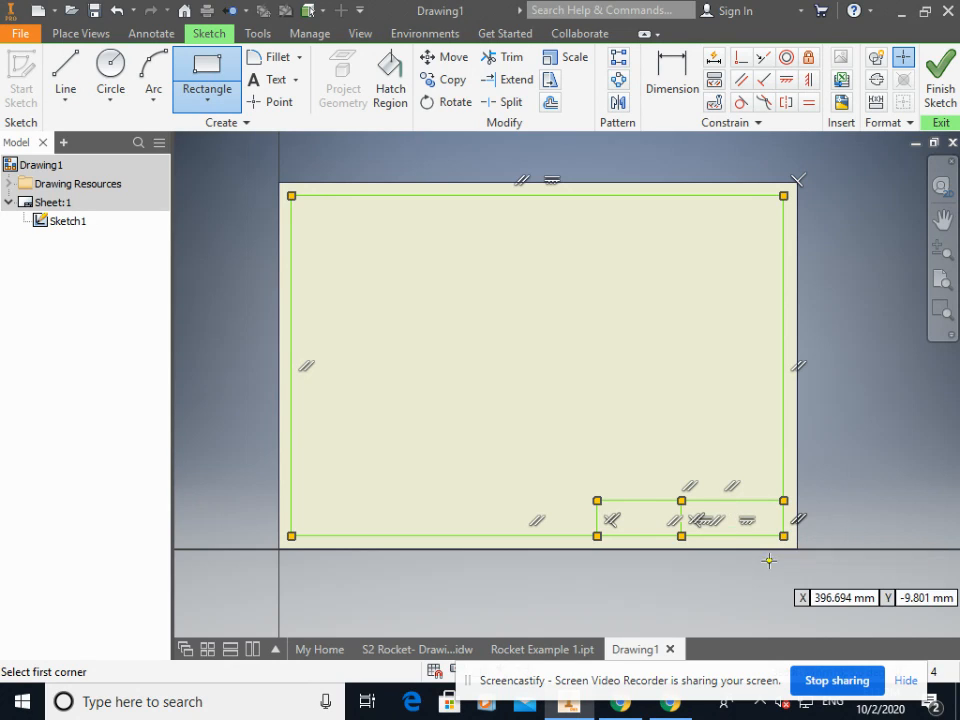
Divide the title block's right-hand section into four equal cells with two rectangles snapped to its edge midpoints.
{"action": "scroll", "coordinate": [767, 561], "scroll_direction": "up", "scroll_amount": 3}
{"action": "scroll", "coordinate": [706, 447], "scroll_direction": "up", "scroll_amount": 3}
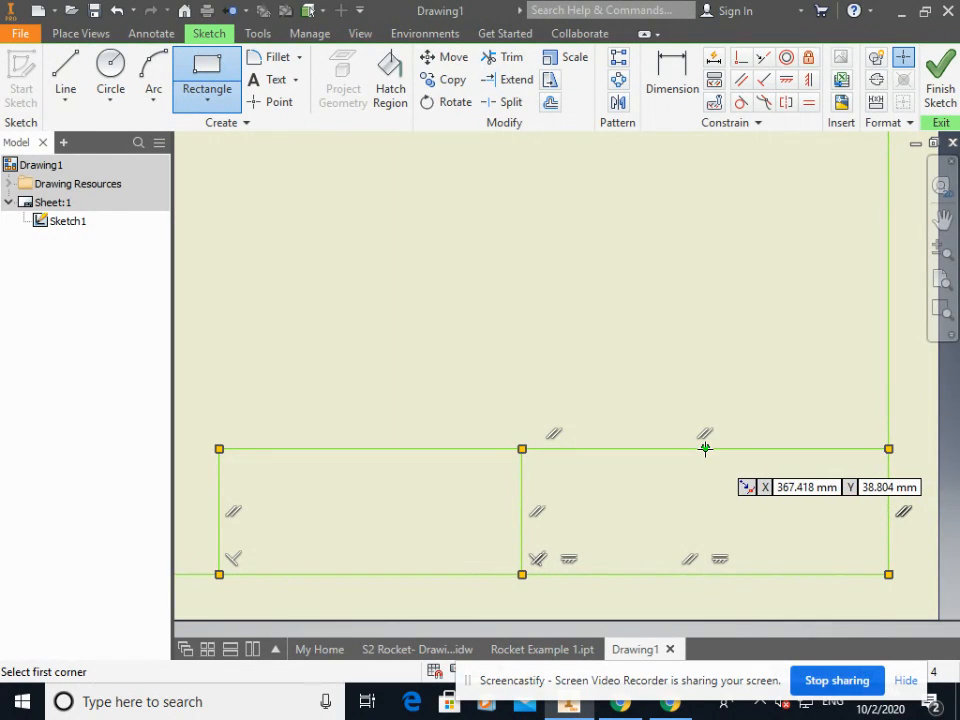
{"action": "left_click", "coordinate": [705, 448]}
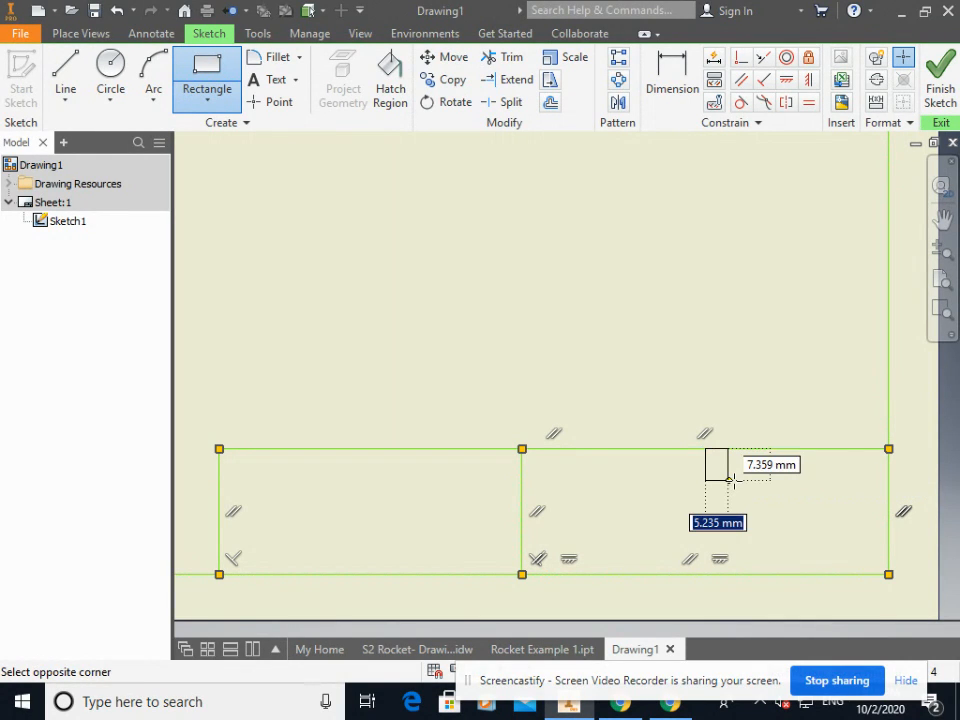
{"action": "left_click", "coordinate": [888, 511]}
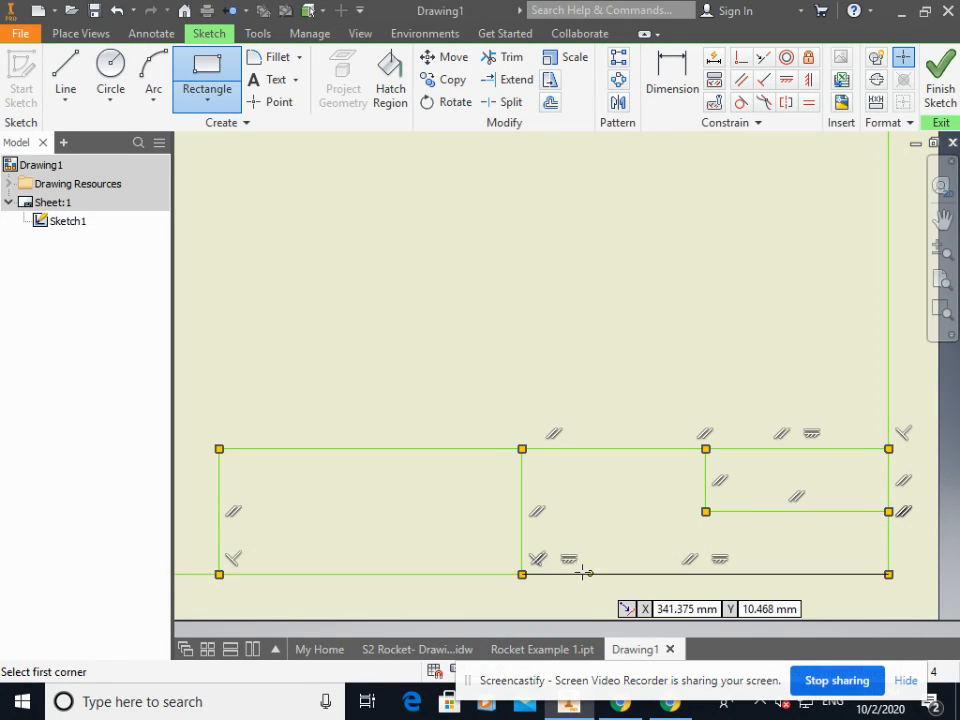
{"action": "left_click", "coordinate": [522, 574]}
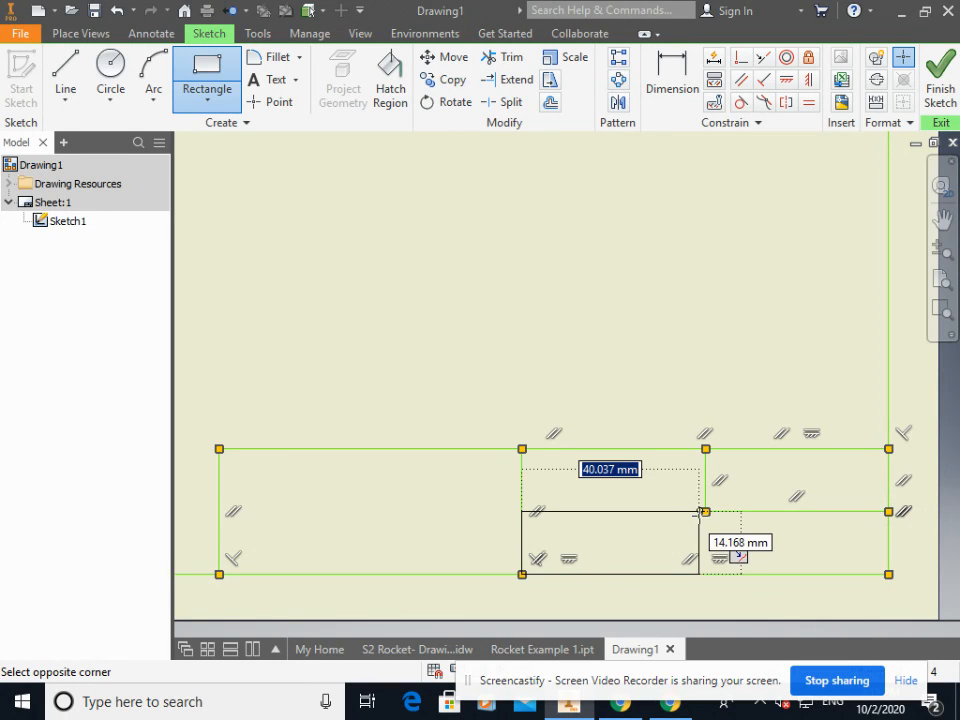
{"action": "left_click", "coordinate": [705, 511]}
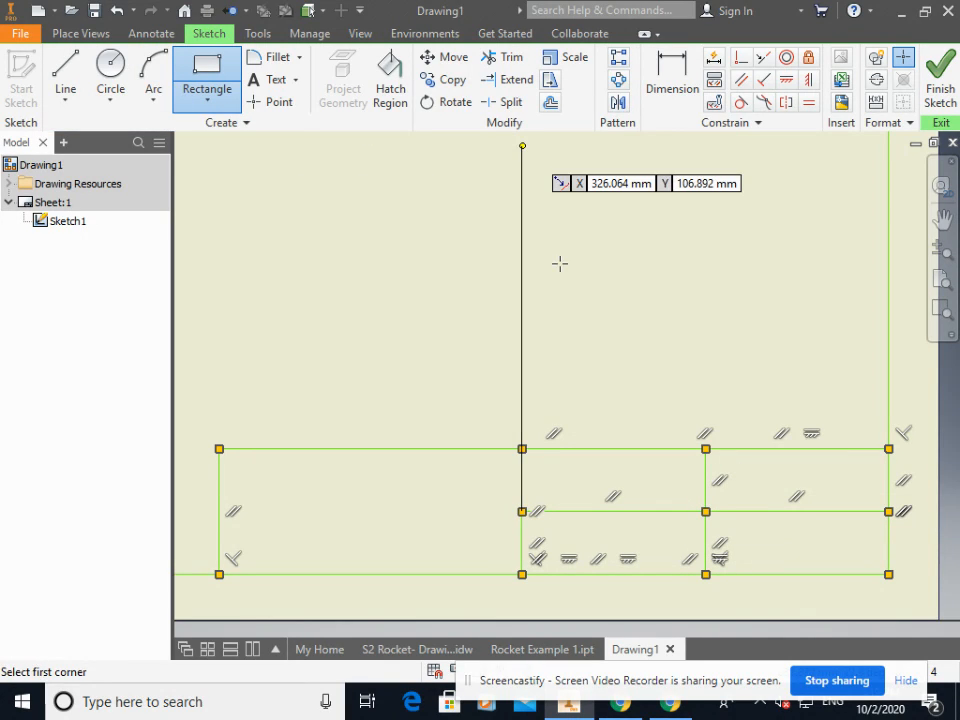
Add a text box with the drafter's name in the upper-left of the four small title block cells.
{"action": "left_click", "coordinate": [275, 82]}
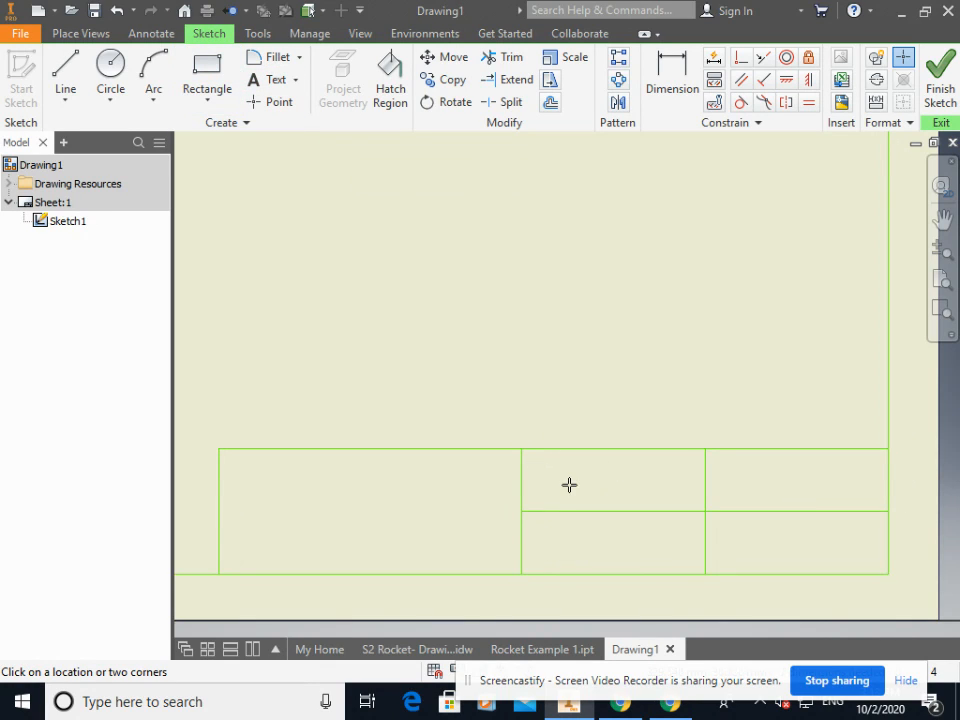
{"action": "left_click", "coordinate": [684, 499]}
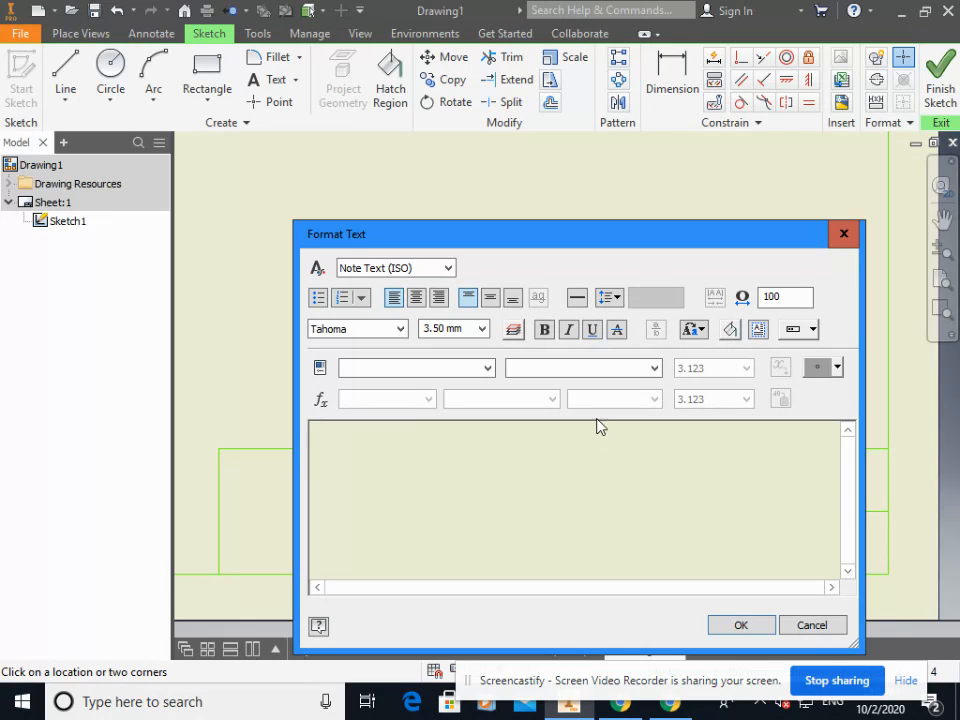
{"action": "type", "text": "MR SCOTT"}
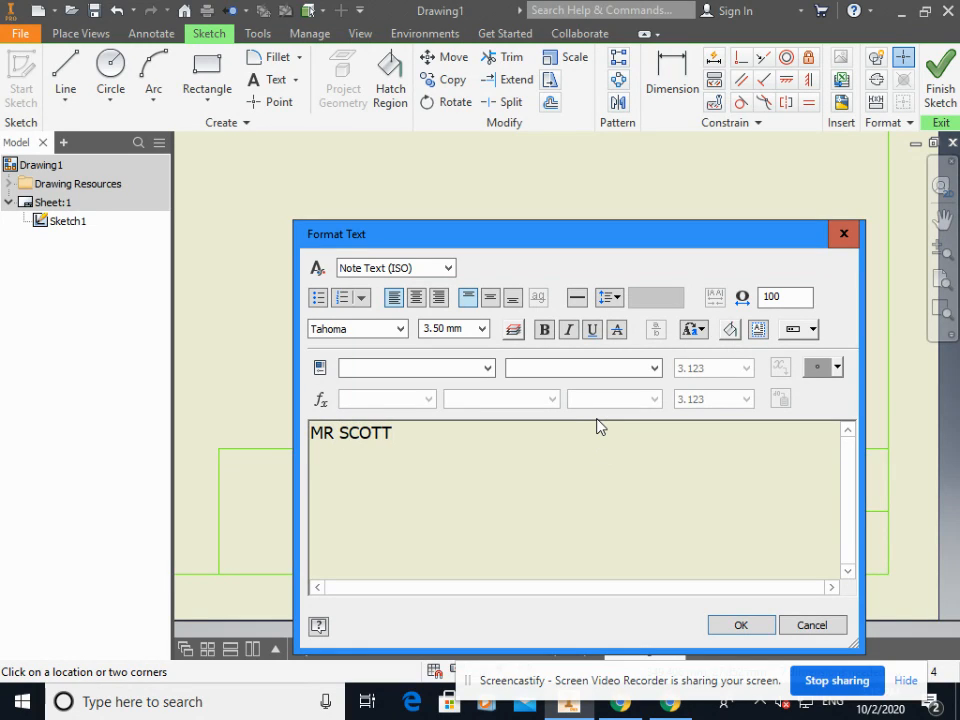
{"action": "left_click", "coordinate": [740, 625]}
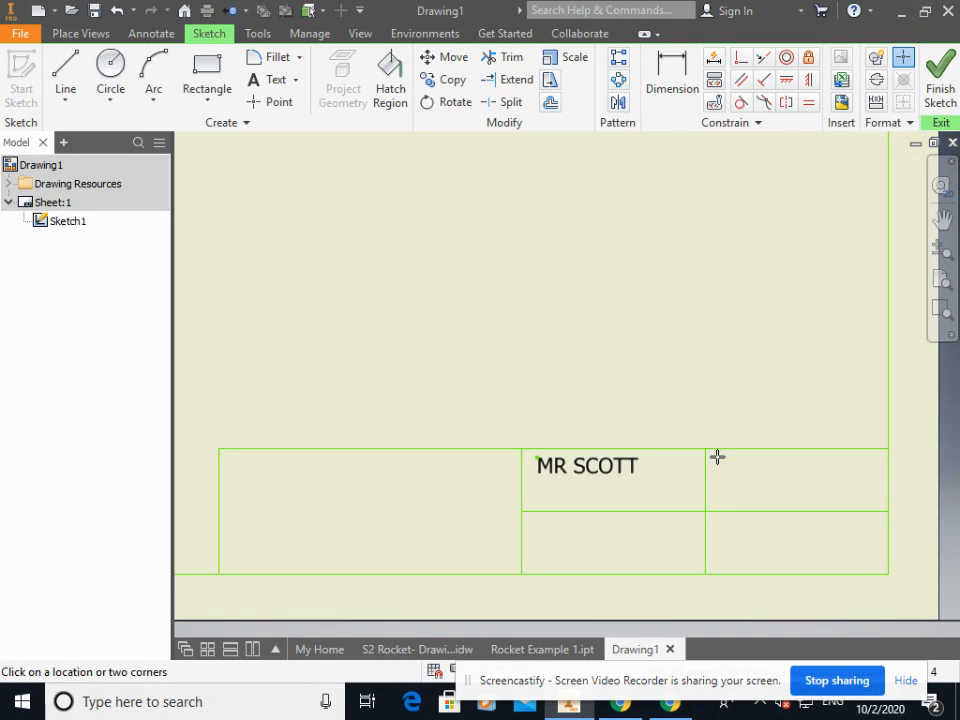
Add the date text 02/09/20 in the upper-right title block cell, leaving AutoStacking disabled.
{"action": "left_click_drag", "start_coordinate": [717, 457], "coordinate": [879, 488]}
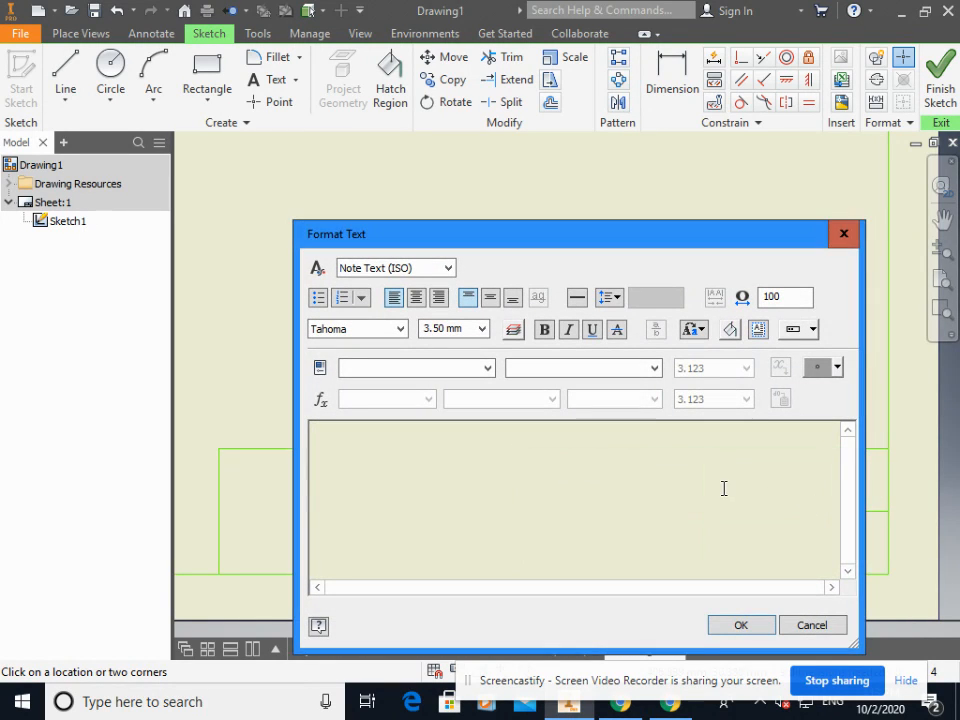
{"action": "left_click", "coordinate": [522, 670]}
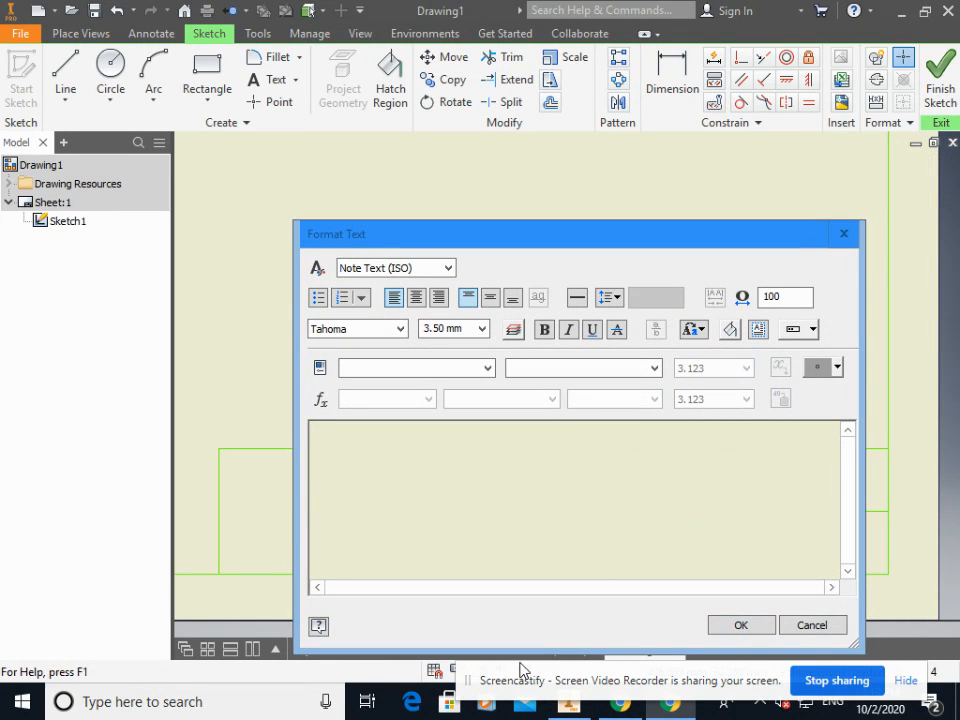
{"action": "left_click", "coordinate": [497, 458]}
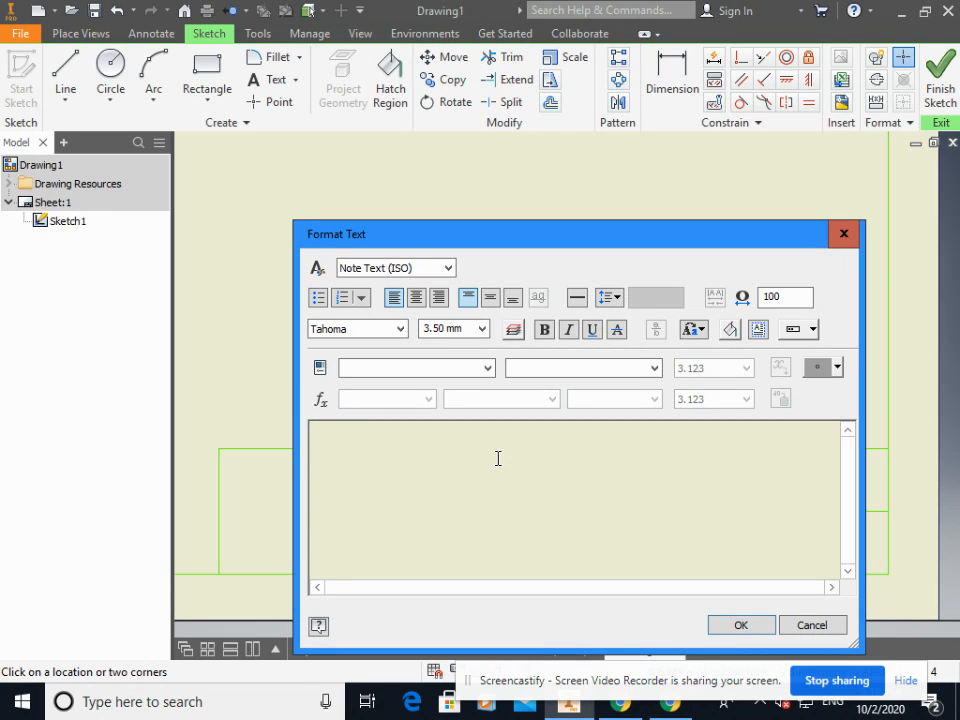
{"action": "type", "text": "02/09/"}
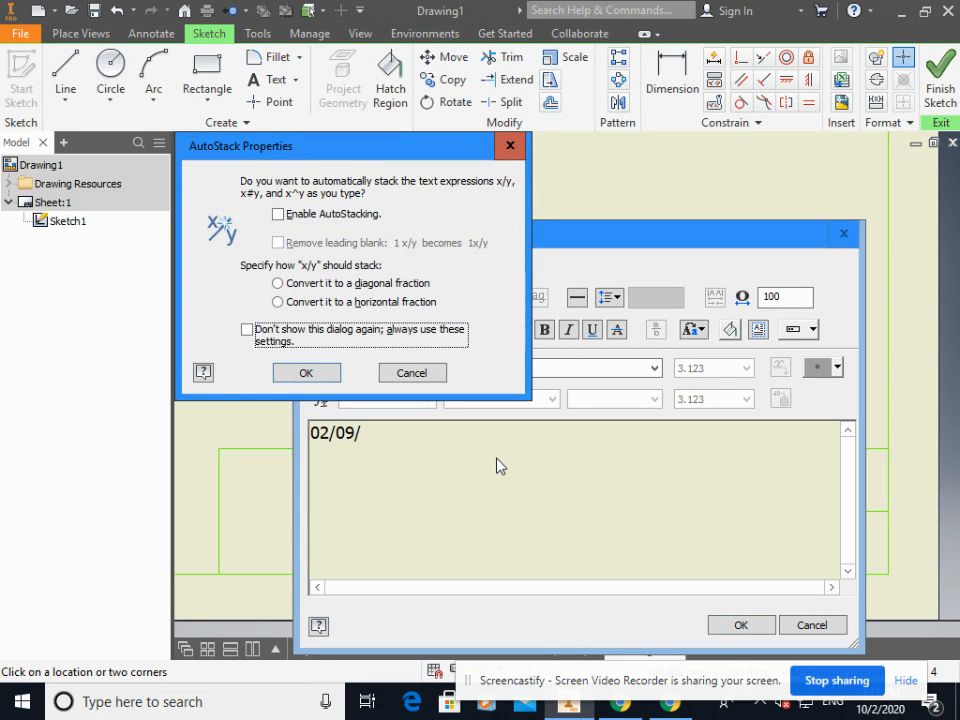
{"action": "left_click", "coordinate": [328, 375]}
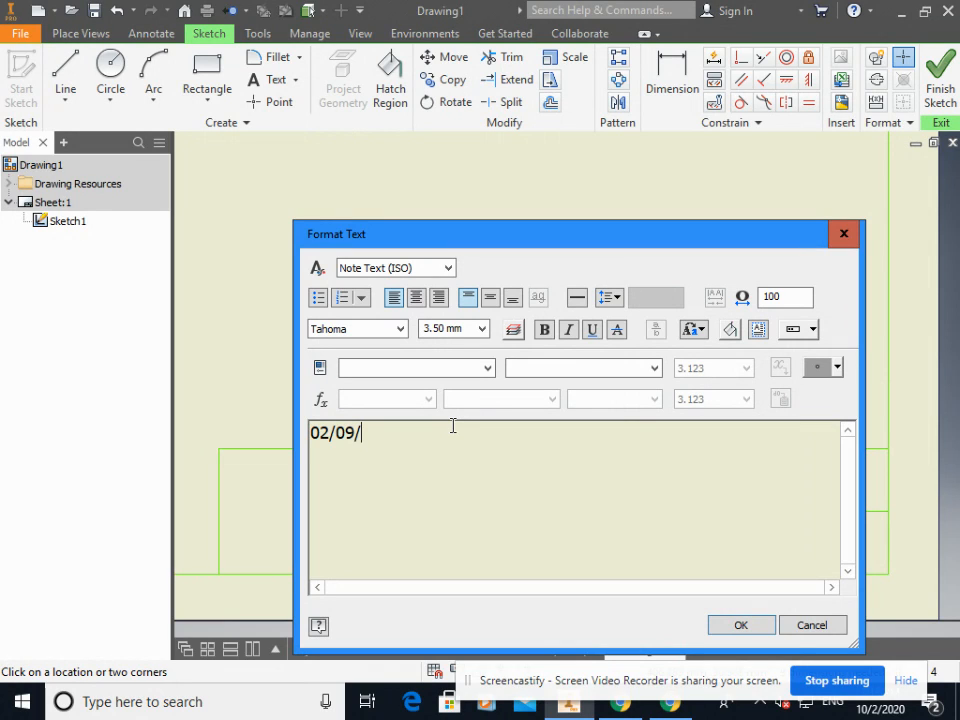
{"action": "type", "text": "20"}
{"action": "left_click", "coordinate": [740, 626]}
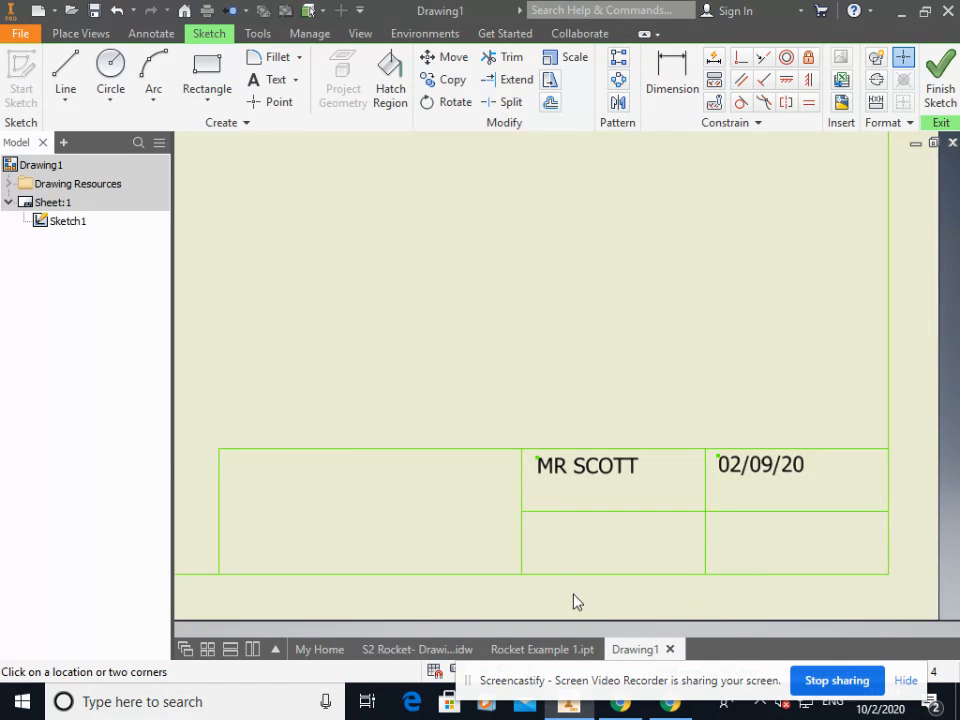
Examine the title block text, the orthographic view layout and the projection symbol on the S2 Rocket drawing.
{"action": "key", "text": "alt+Tab"}
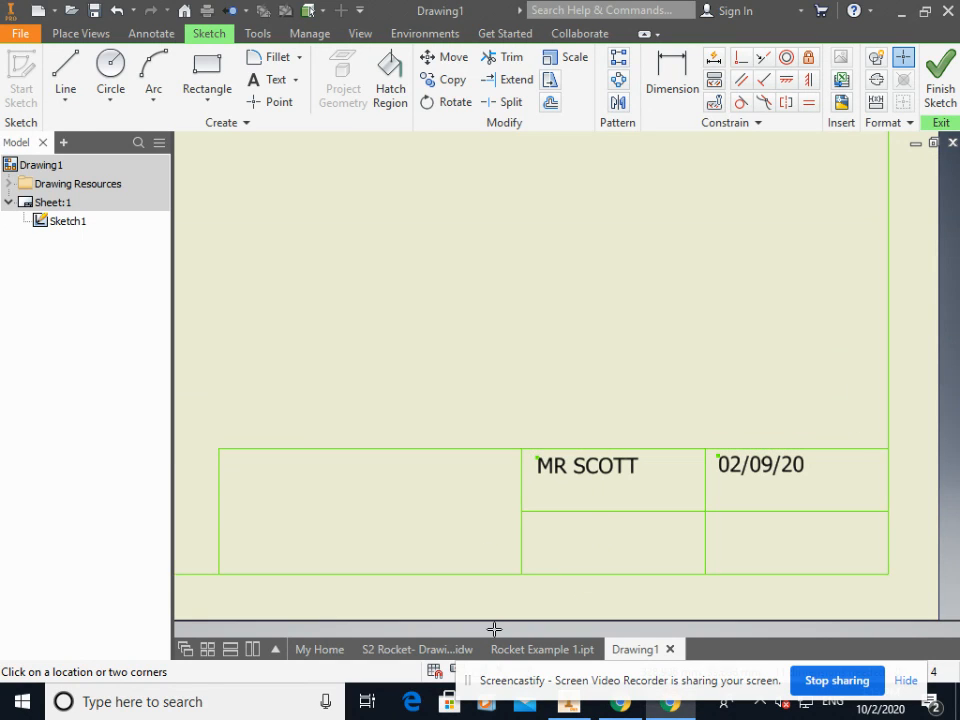
{"action": "left_click", "coordinate": [432, 652]}
{"action": "scroll", "coordinate": [658, 553], "scroll_direction": "up", "scroll_amount": 5}
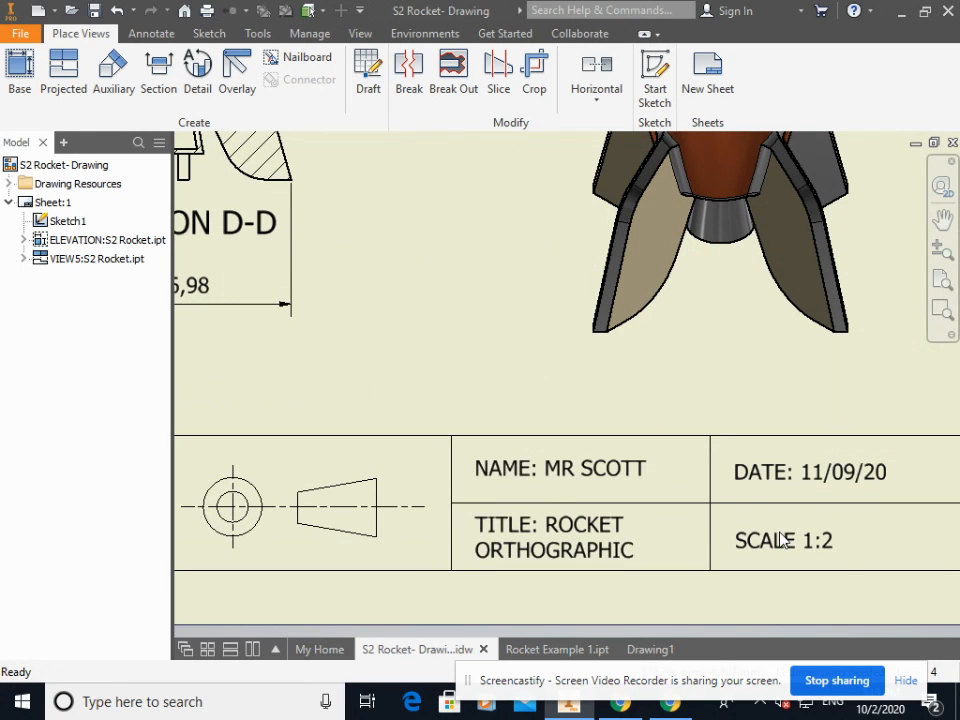
{"action": "scroll", "coordinate": [846, 553], "scroll_direction": "down", "scroll_amount": 3}
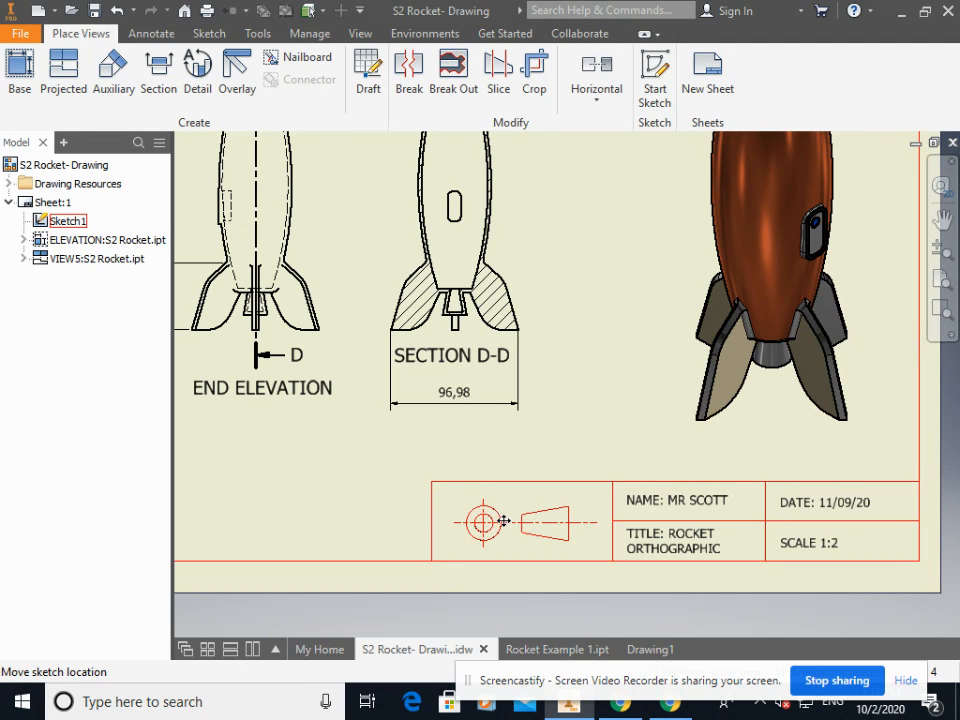
{"action": "scroll", "coordinate": [413, 276], "scroll_direction": "down", "scroll_amount": 2}
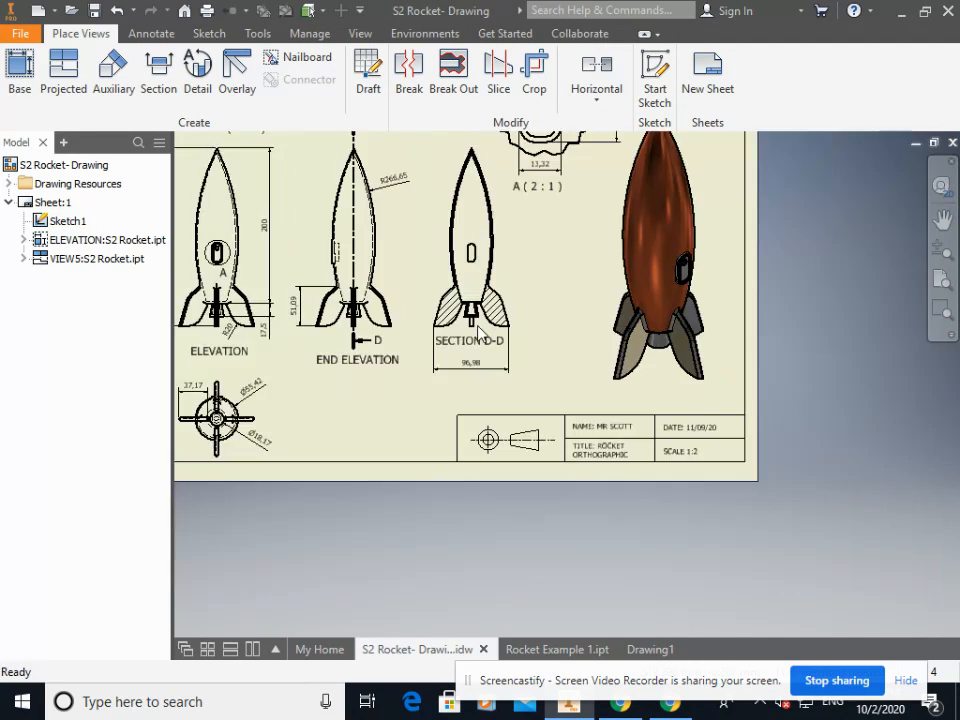
{"action": "scroll", "coordinate": [255, 260], "scroll_direction": "down", "scroll_amount": 2}
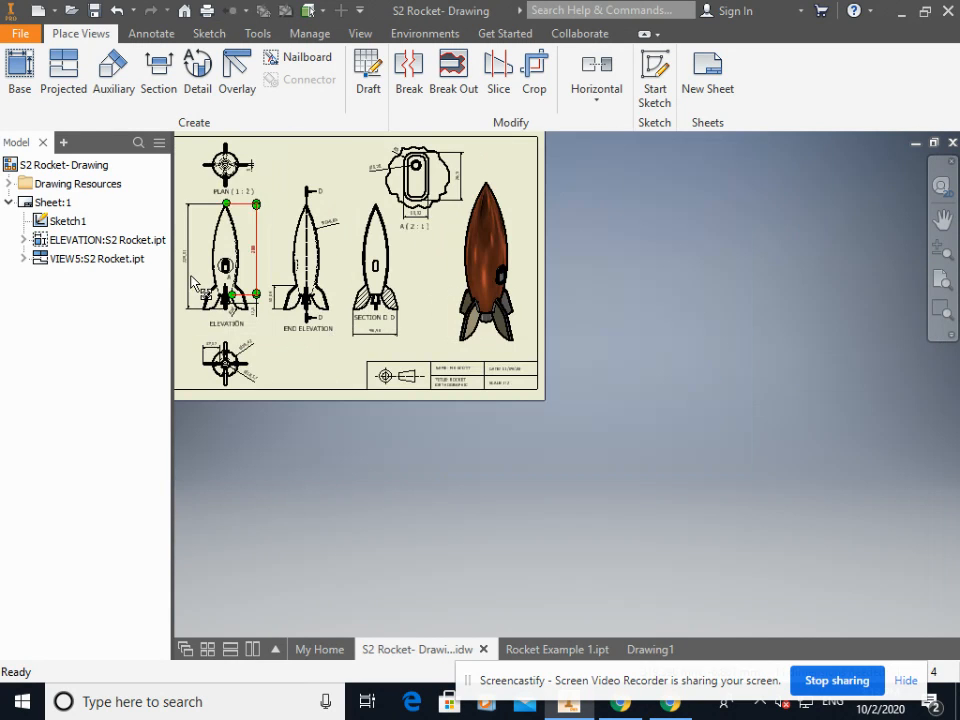
{"action": "scroll", "coordinate": [255, 287], "scroll_direction": "up", "scroll_amount": 4}
{"action": "scroll", "coordinate": [282, 298], "scroll_direction": "down", "scroll_amount": 3}
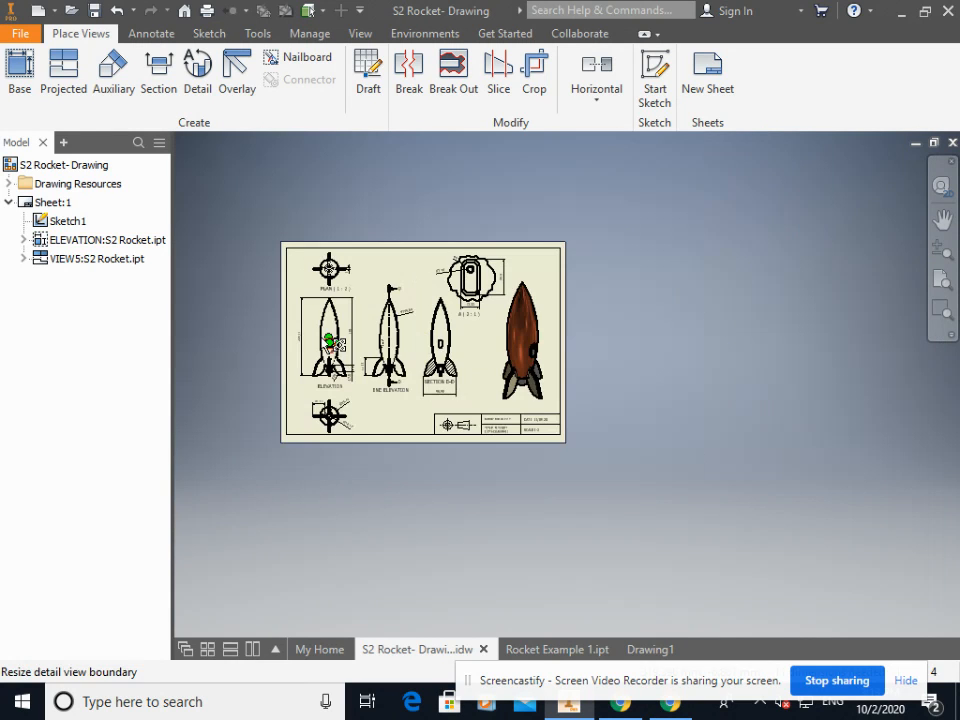
{"action": "scroll", "coordinate": [330, 300], "scroll_direction": "up", "scroll_amount": 2}
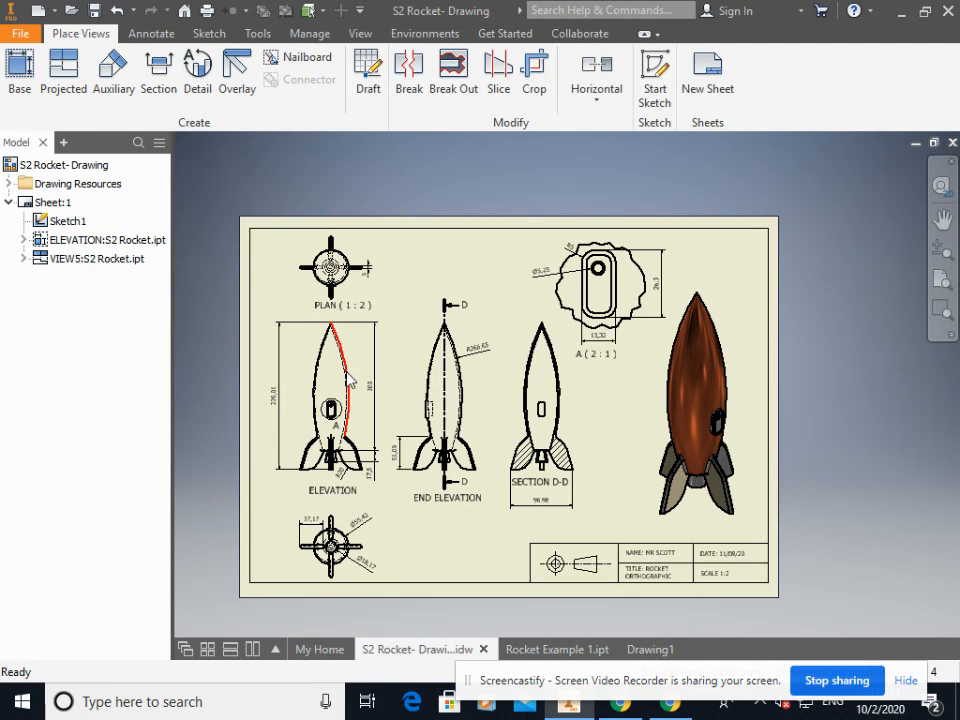
{"action": "left_click_drag", "start_coordinate": [444, 412], "coordinate": [444, 442]}
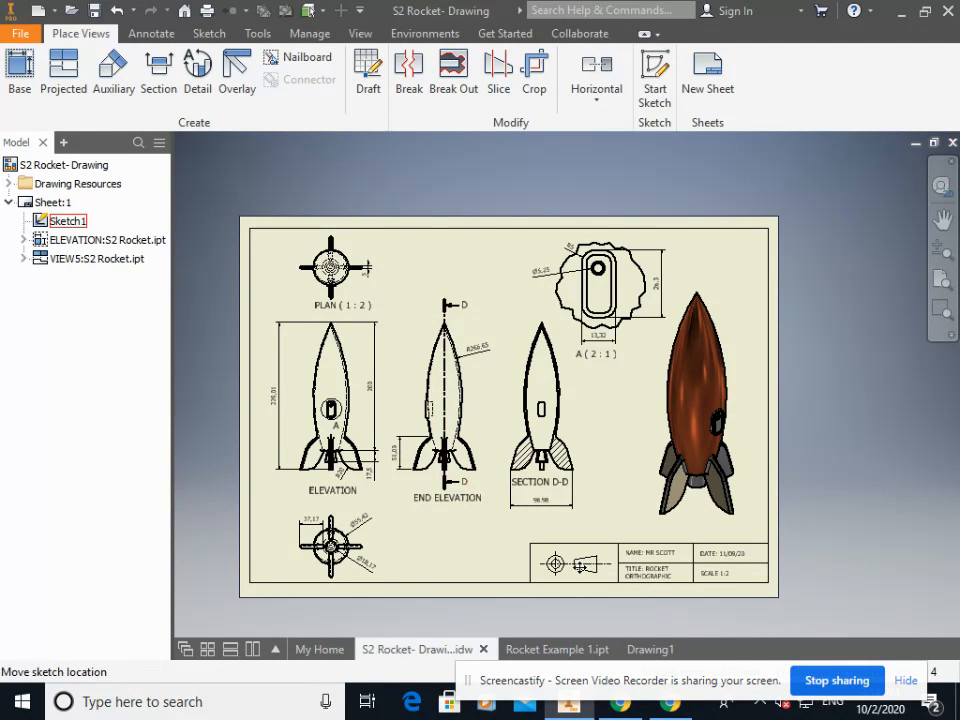
{"action": "scroll", "coordinate": [590, 570], "scroll_direction": "up", "scroll_amount": 5}
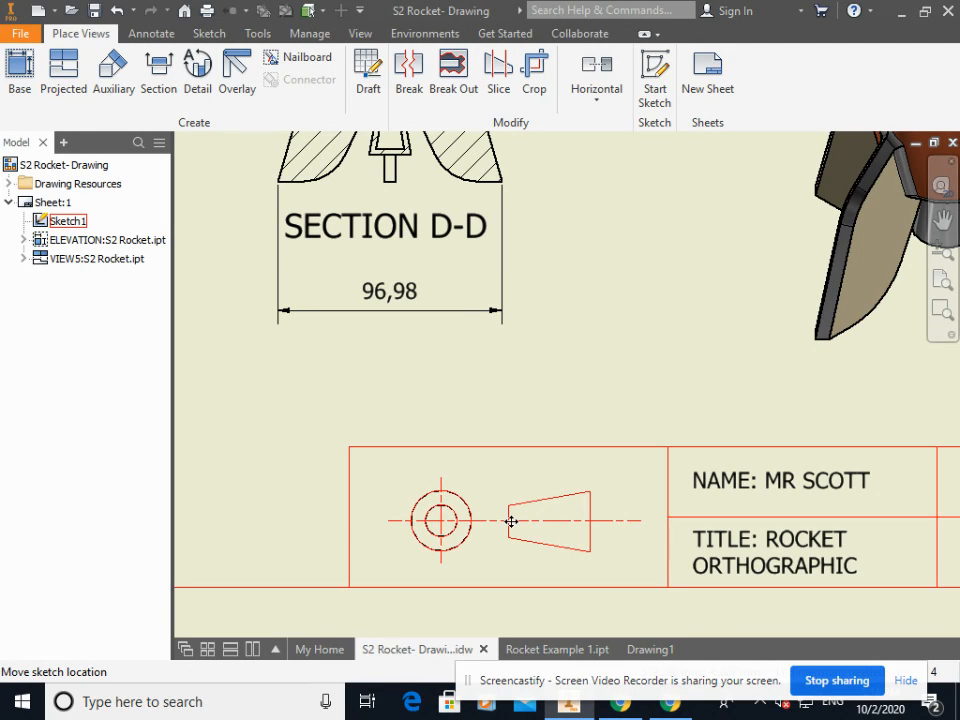
In Drawing1, sketch a horizontal centre line across the title block's large left cell and a vertical line about 20 mm long crossing its left part.
{"action": "left_click", "coordinate": [643, 648]}
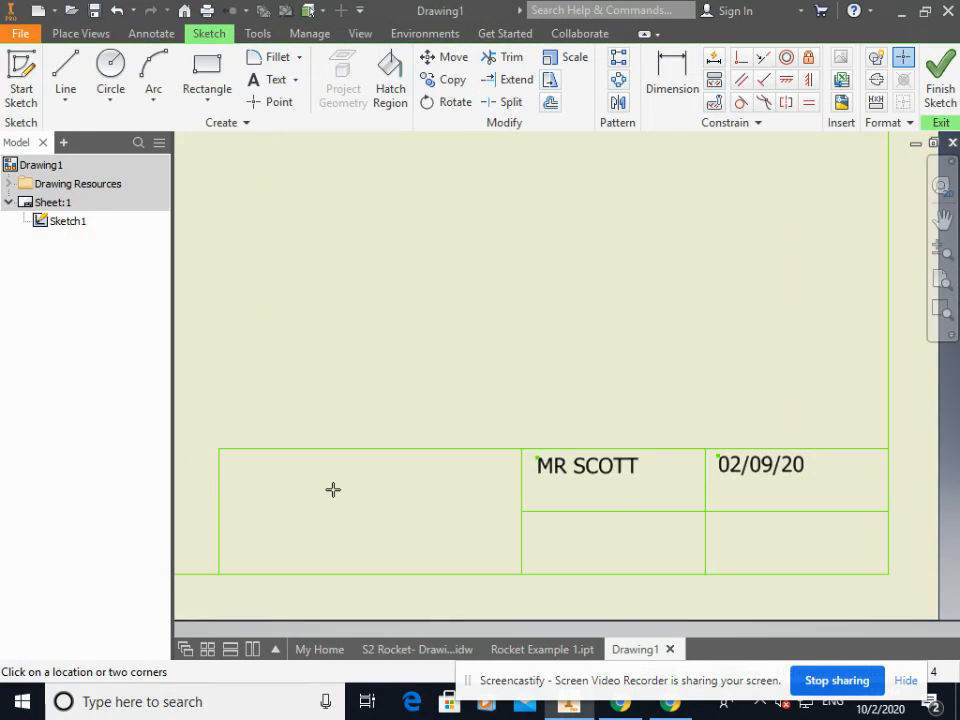
{"action": "left_click", "coordinate": [65, 72]}
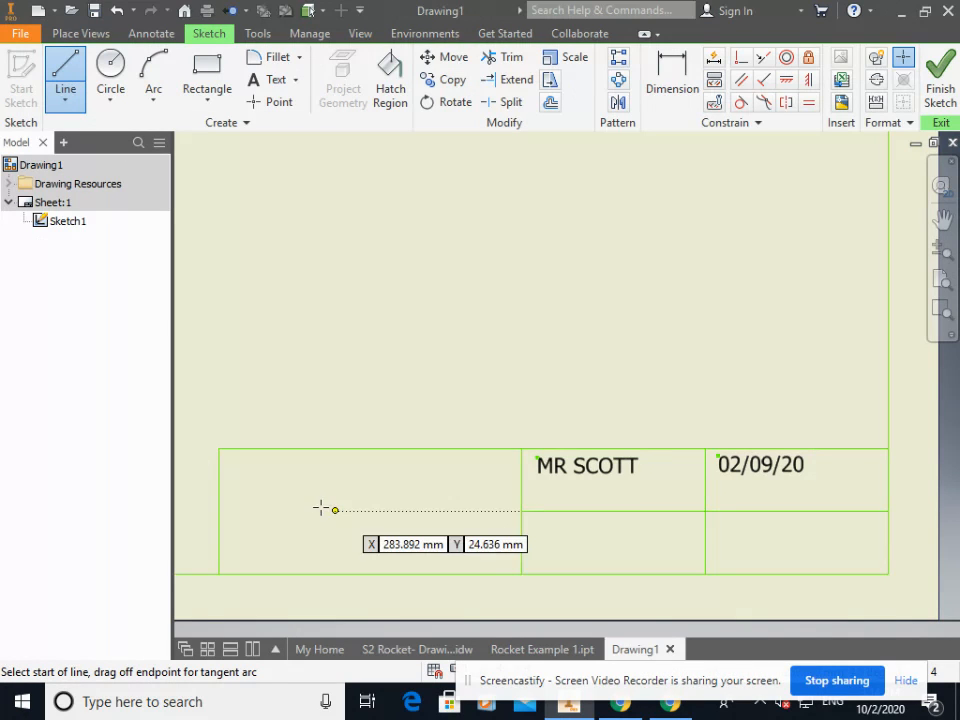
{"action": "left_click", "coordinate": [256, 510]}
{"action": "left_click", "coordinate": [485, 510]}
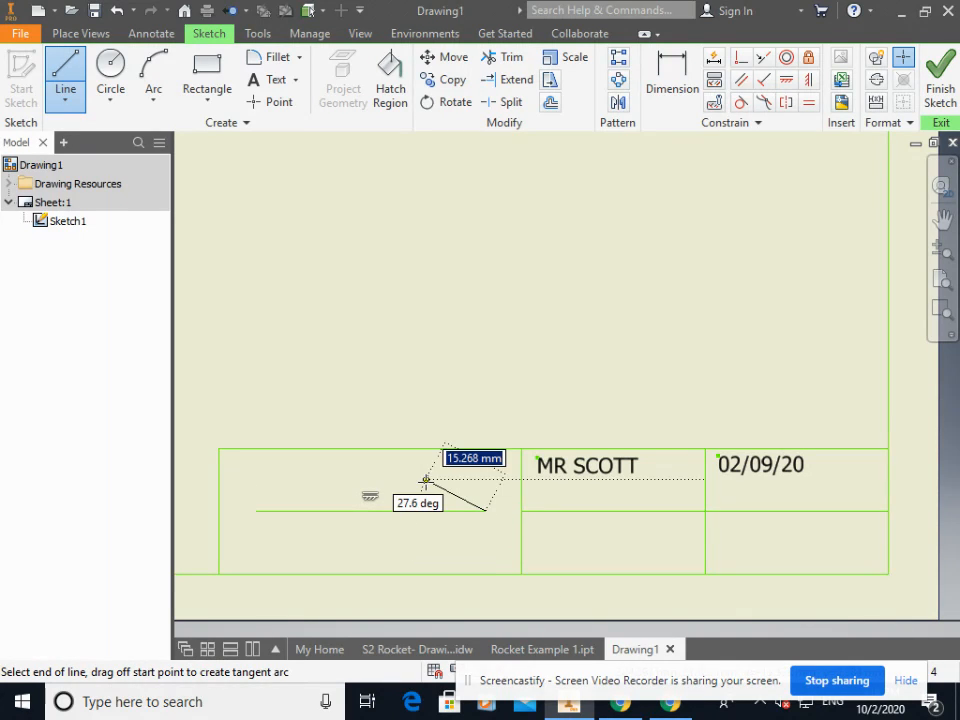
{"action": "key", "text": "Escape"}
{"action": "left_click", "coordinate": [65, 75]}
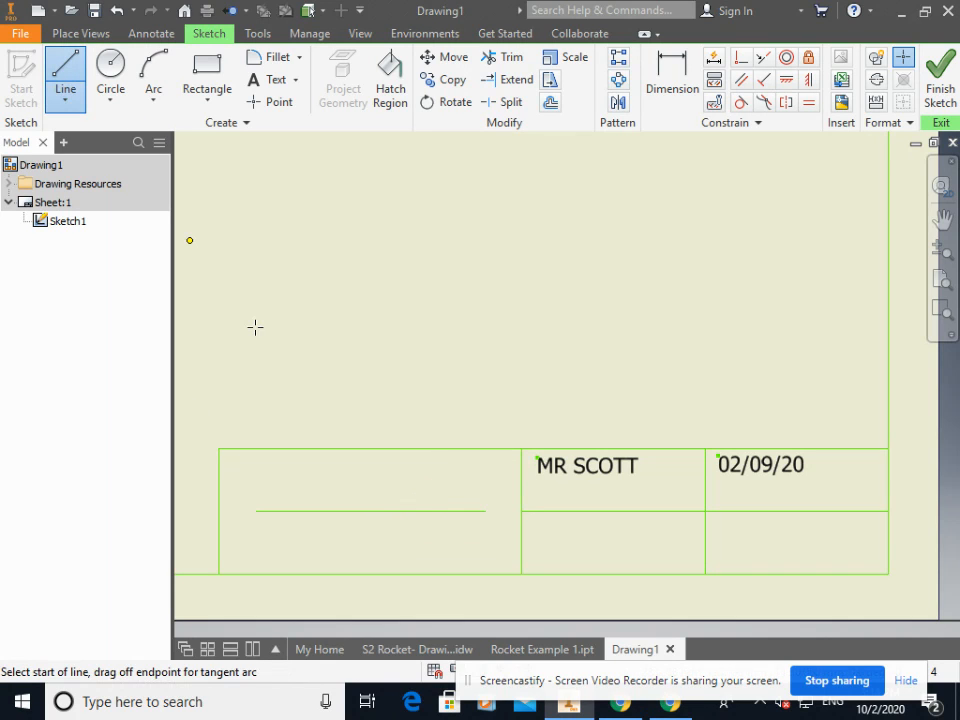
{"action": "left_click", "coordinate": [313, 483]}
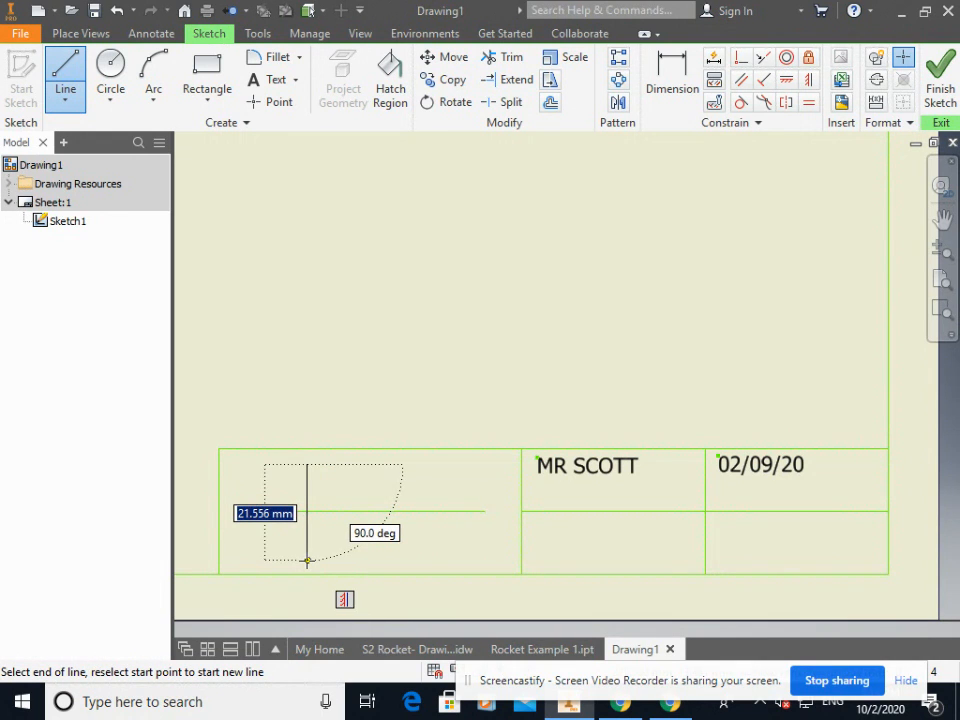
{"action": "left_click", "coordinate": [307, 555]}
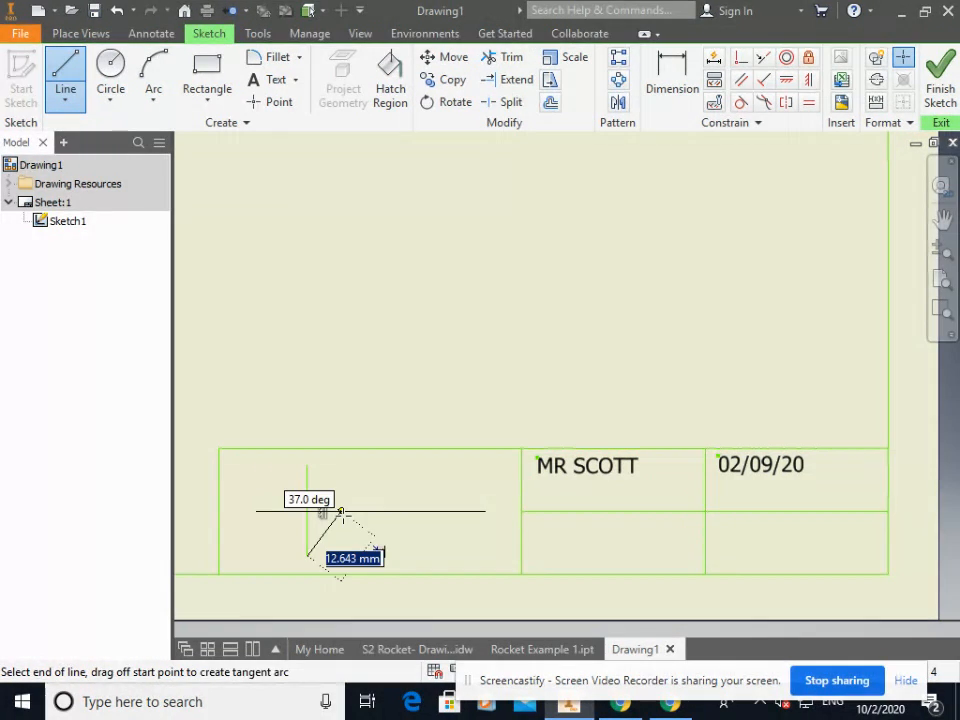
Sketch two concentric circles, about 10.8 mm and about 17.4 mm in diameter, centred where the vertical line crosses the horizontal centre line.
{"action": "key", "text": "Escape"}
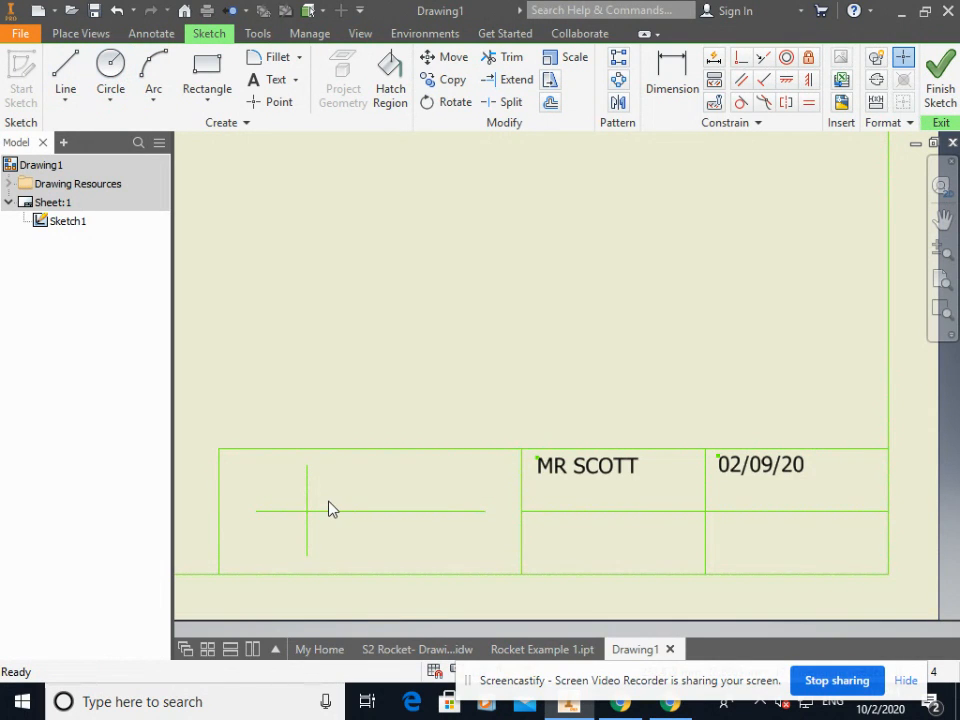
{"action": "left_click_drag", "start_coordinate": [484, 513], "coordinate": [486, 511]}
{"action": "left_click", "coordinate": [111, 64]}
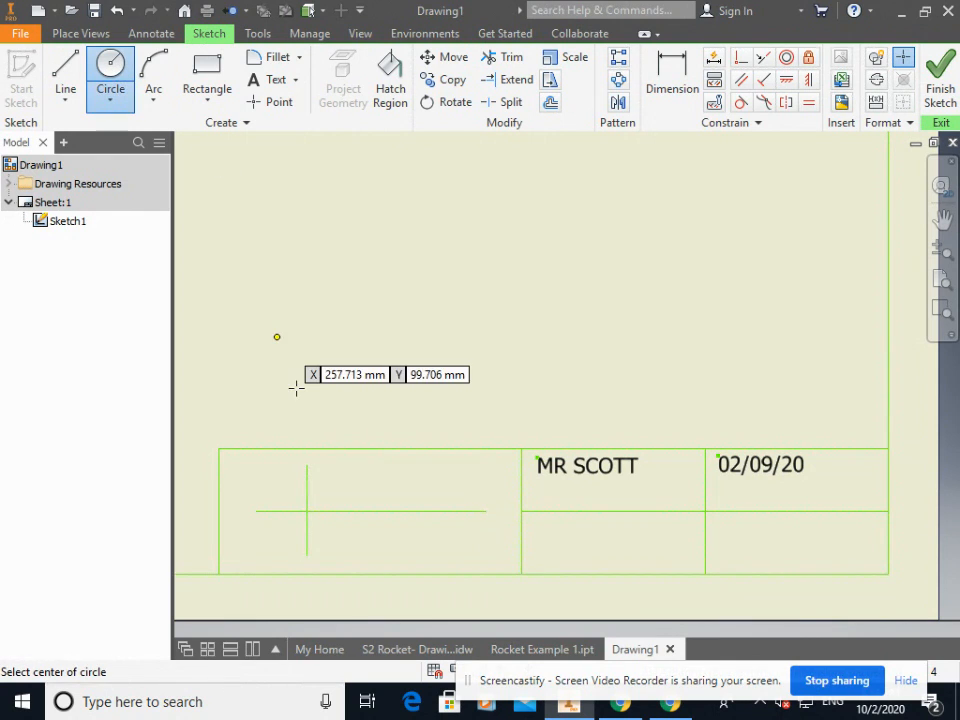
{"action": "left_click", "coordinate": [307, 511]}
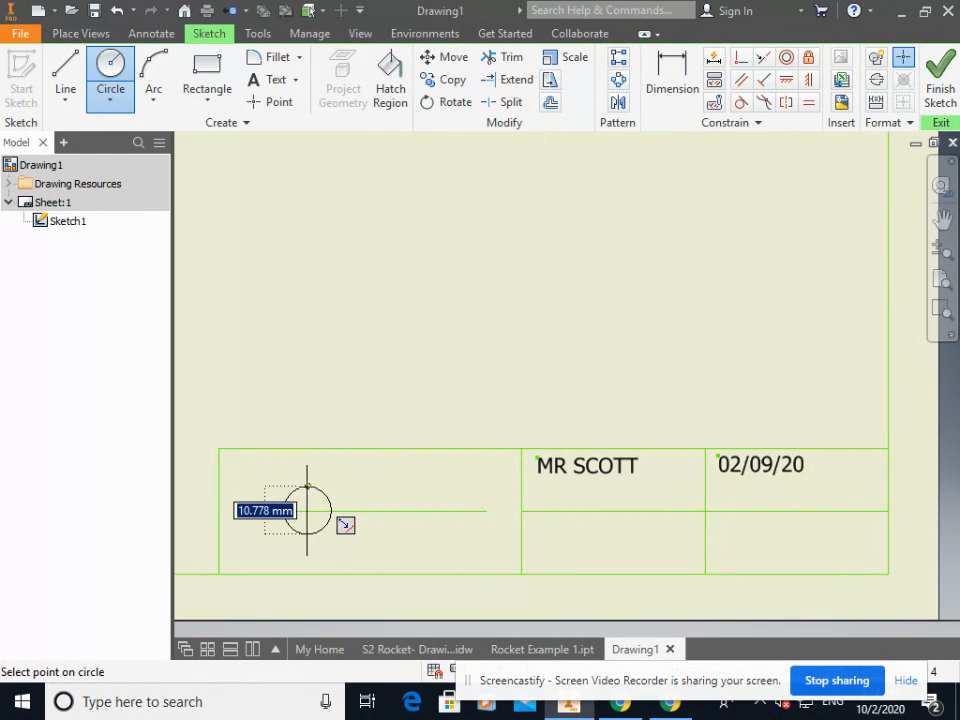
{"action": "left_click", "coordinate": [307, 487]}
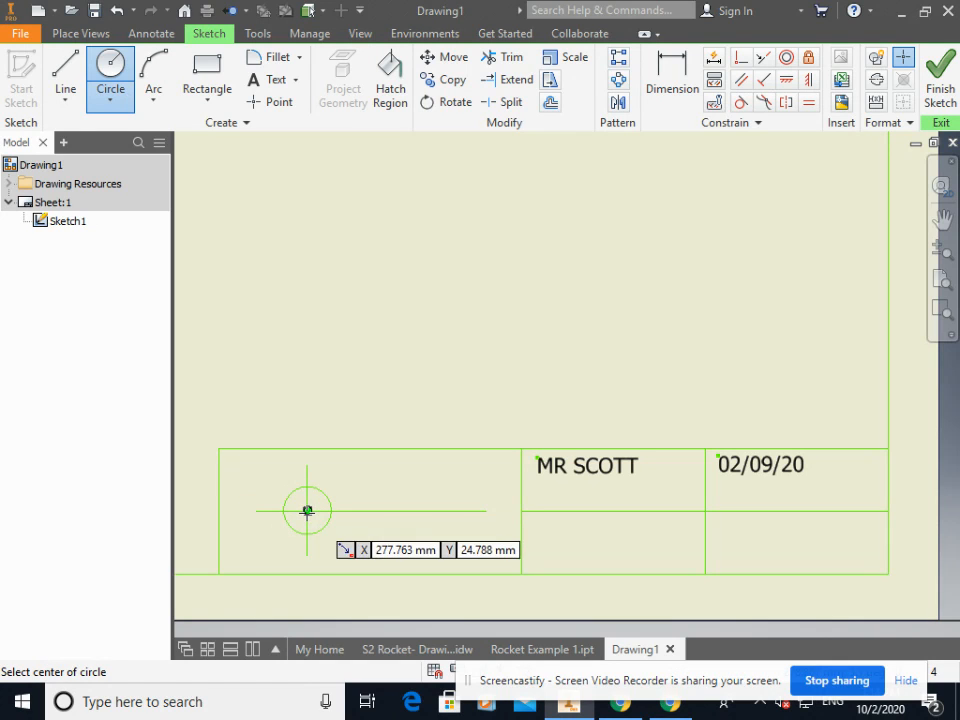
{"action": "left_click", "coordinate": [307, 511]}
{"action": "left_click", "coordinate": [305, 471]}
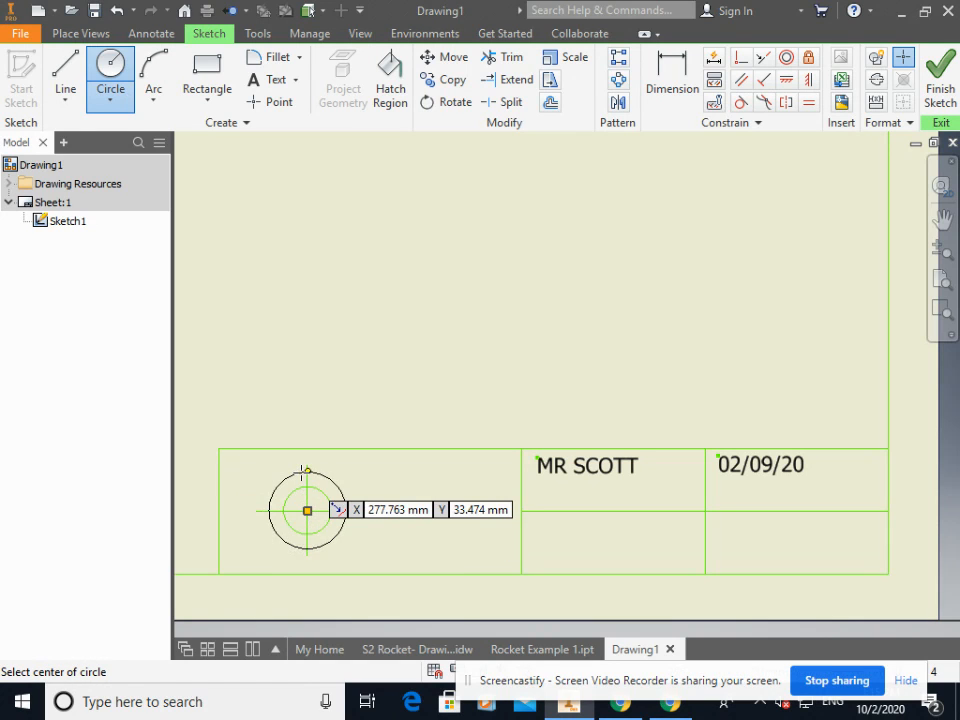
After checking the symbol in the S2 Rocket drawing, sketch a vertical line about 10.8 mm long across Drawing1's centre line, right of the circles.
{"action": "key", "text": "l"}
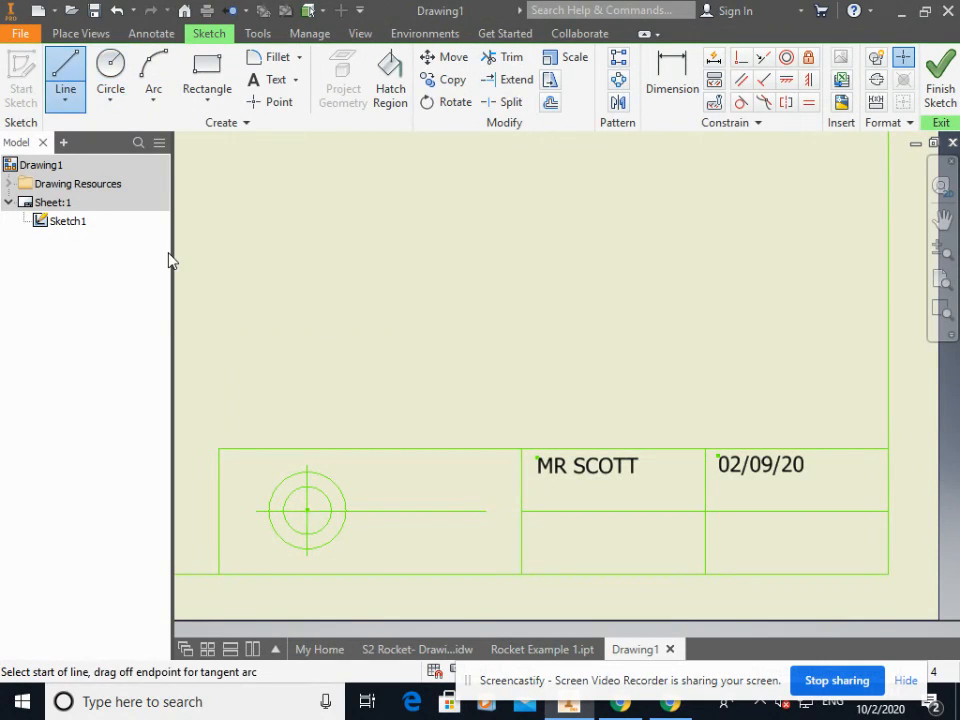
{"action": "left_click", "coordinate": [420, 650]}
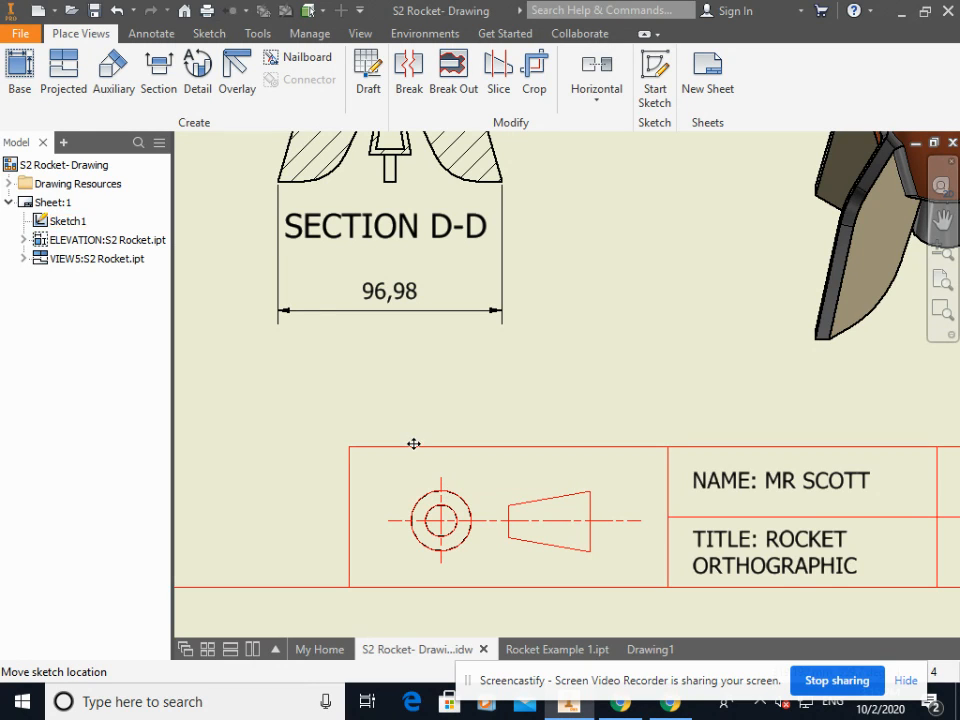
{"action": "left_click", "coordinate": [649, 649]}
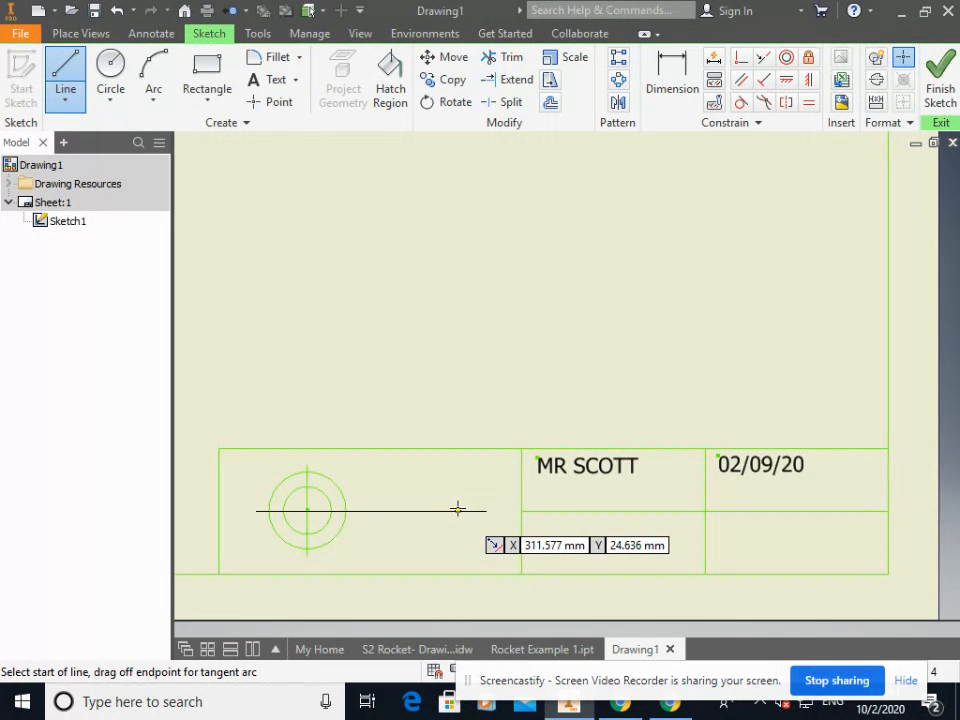
{"action": "left_click", "coordinate": [370, 487]}
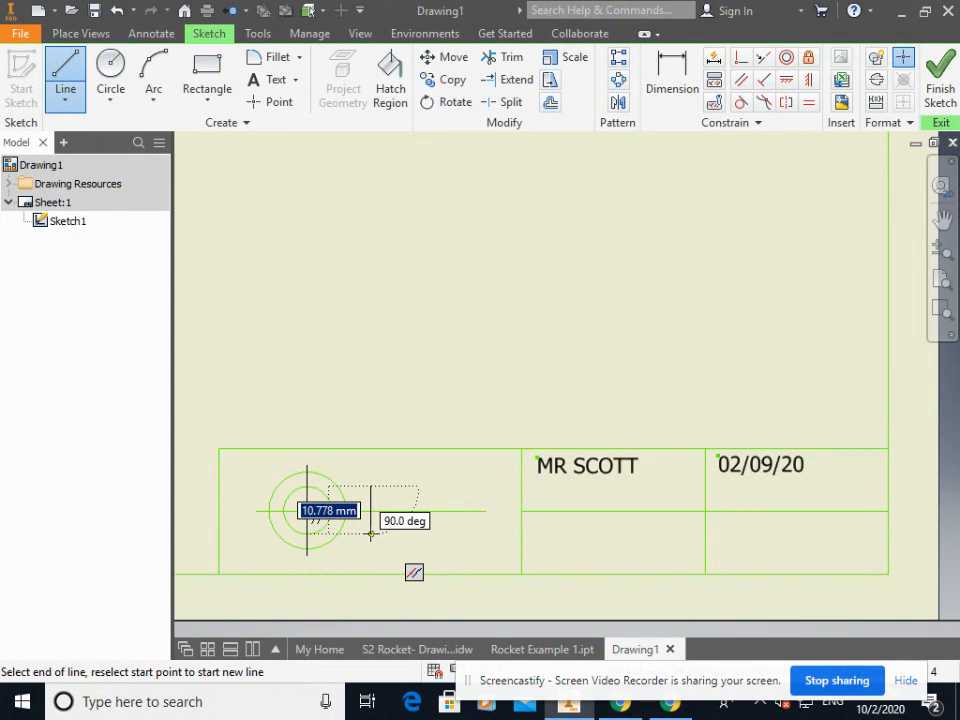
{"action": "left_click", "coordinate": [370, 533]}
{"action": "key", "text": "Escape"}
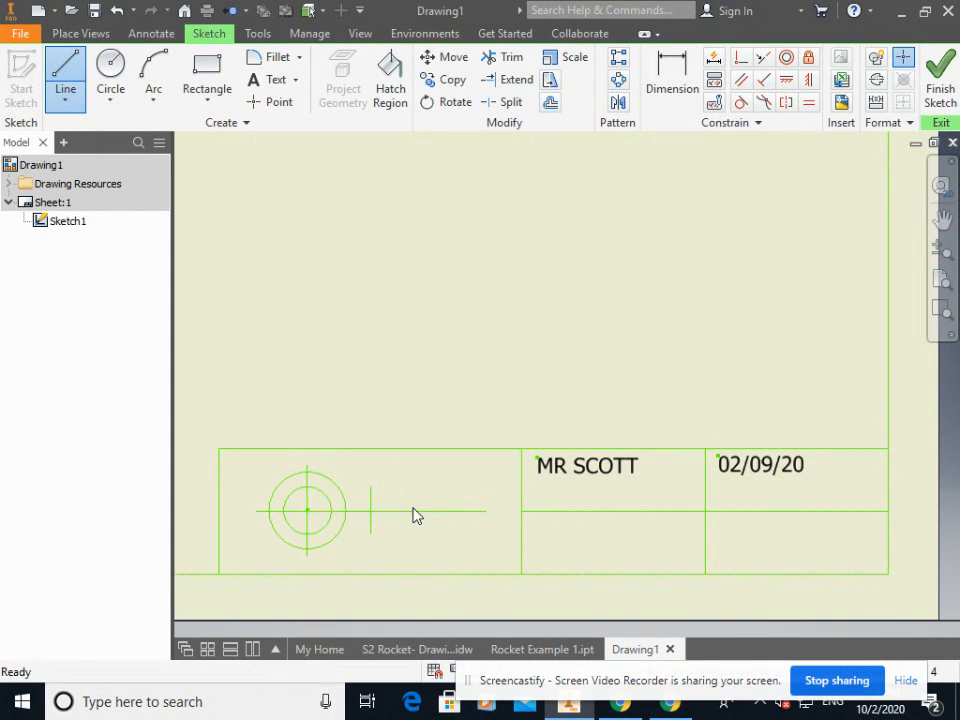
Sketch a vertical line as tall as the larger circle near the centre line's right end and join both verticals with two slanted lines.
{"action": "left_click", "coordinate": [67, 72]}
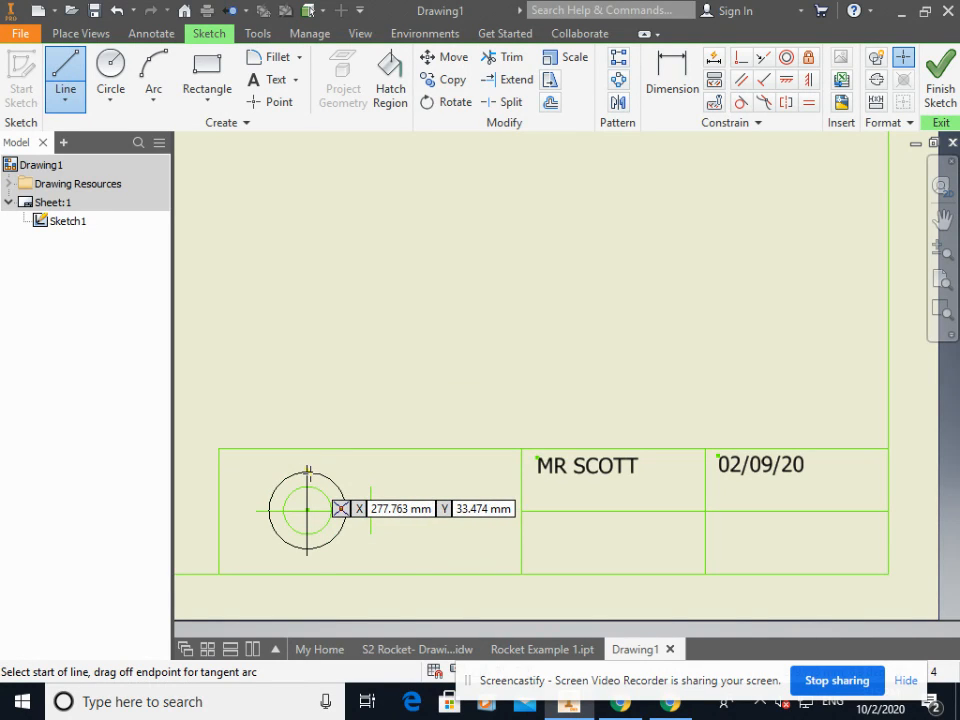
{"action": "left_click", "coordinate": [451, 473]}
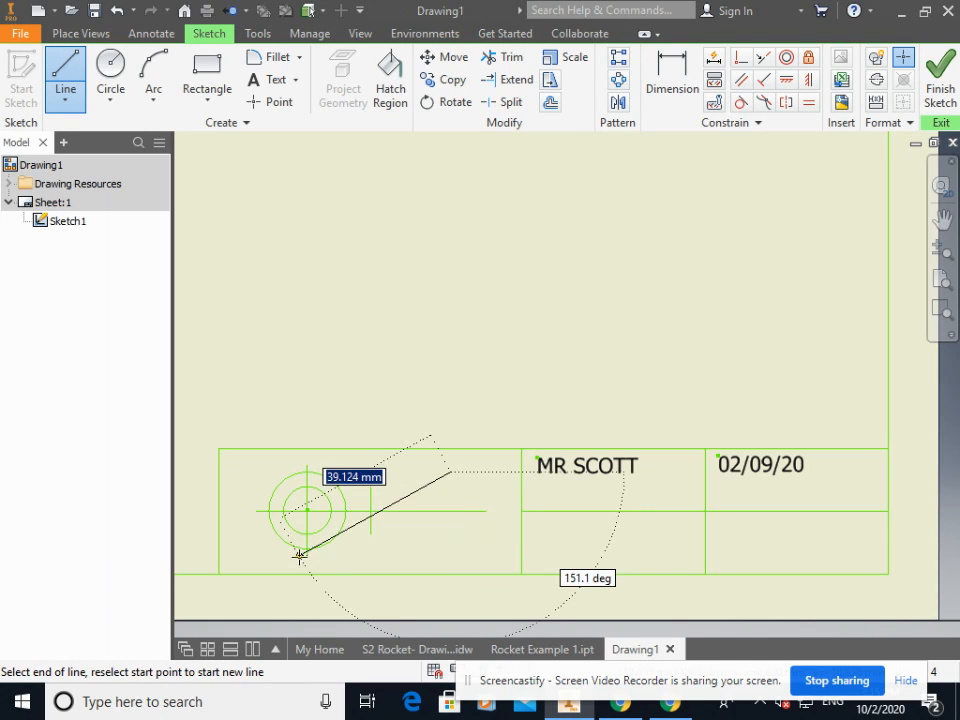
{"action": "left_click", "coordinate": [451, 549]}
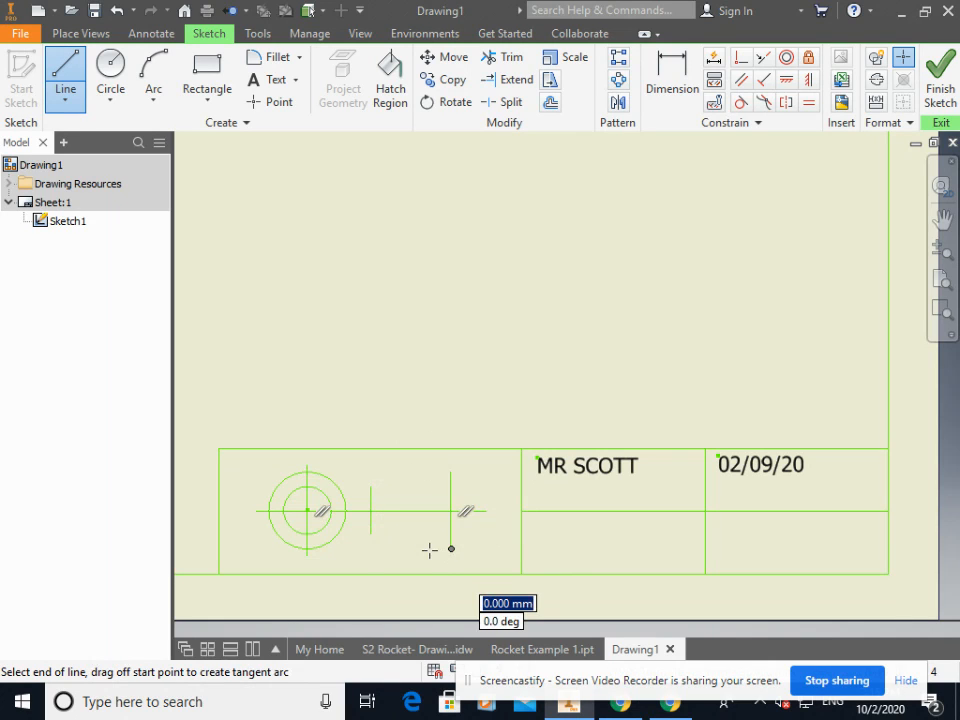
{"action": "left_click", "coordinate": [371, 535]}
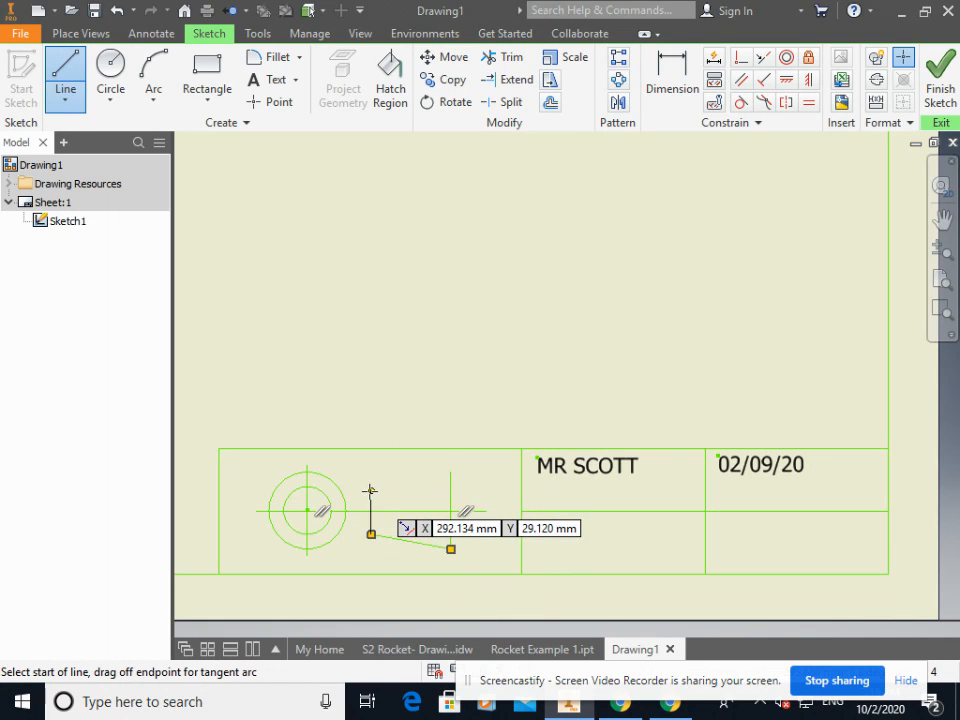
{"action": "left_click", "coordinate": [370, 490]}
{"action": "left_click", "coordinate": [450, 473]}
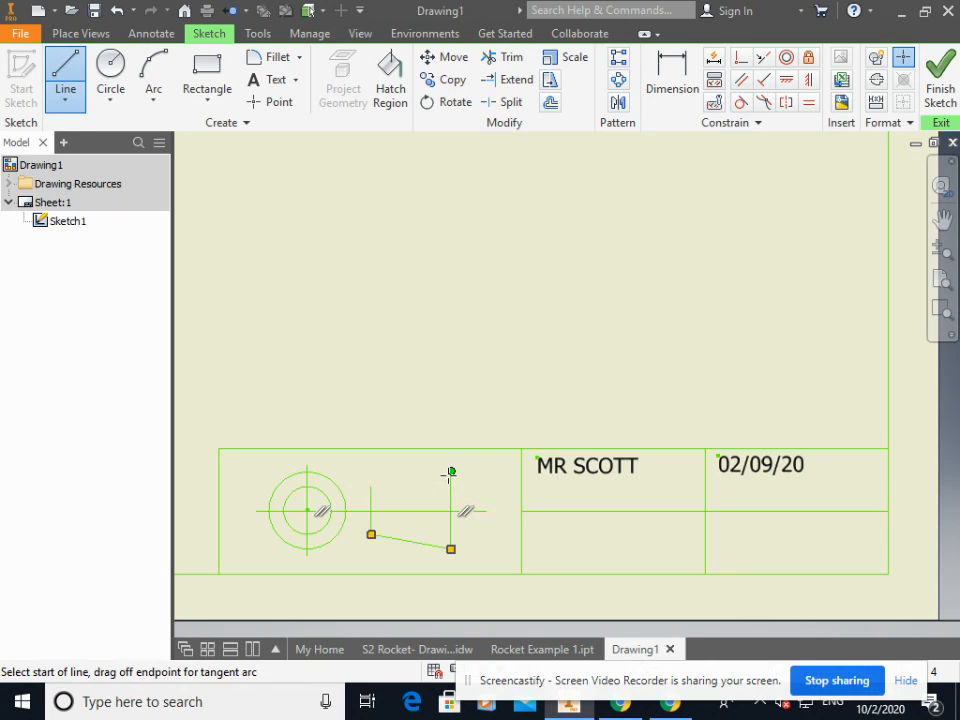
{"action": "key", "text": "Escape"}
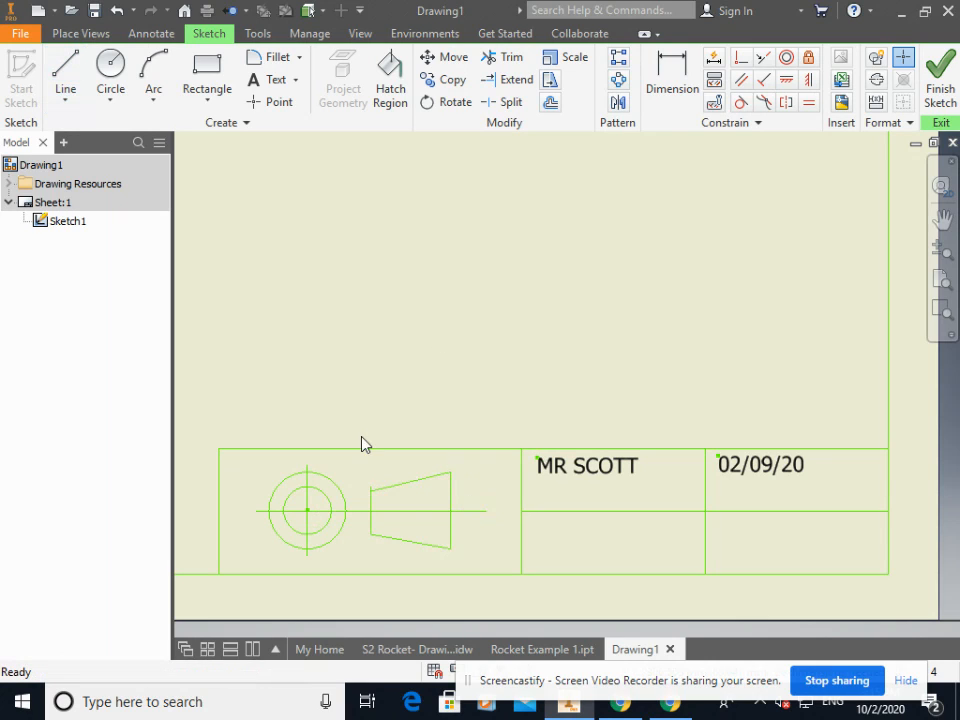
Set the line type of the vertical line through the circles to Chain.
{"action": "left_click", "coordinate": [309, 488]}
{"action": "right_click", "coordinate": [308, 490]}
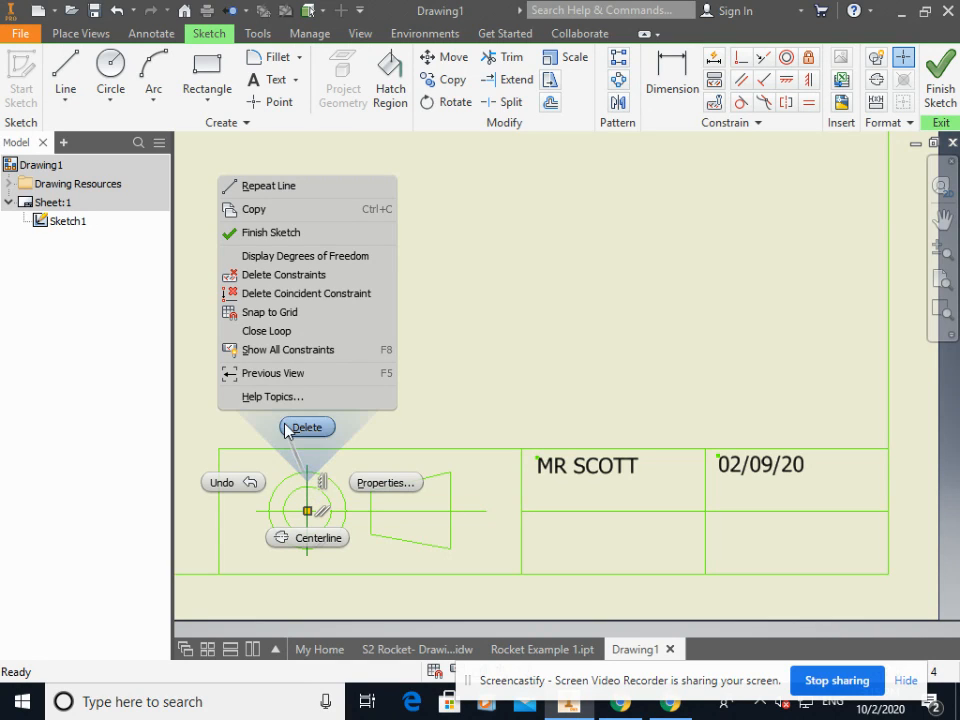
{"action": "left_click", "coordinate": [386, 484]}
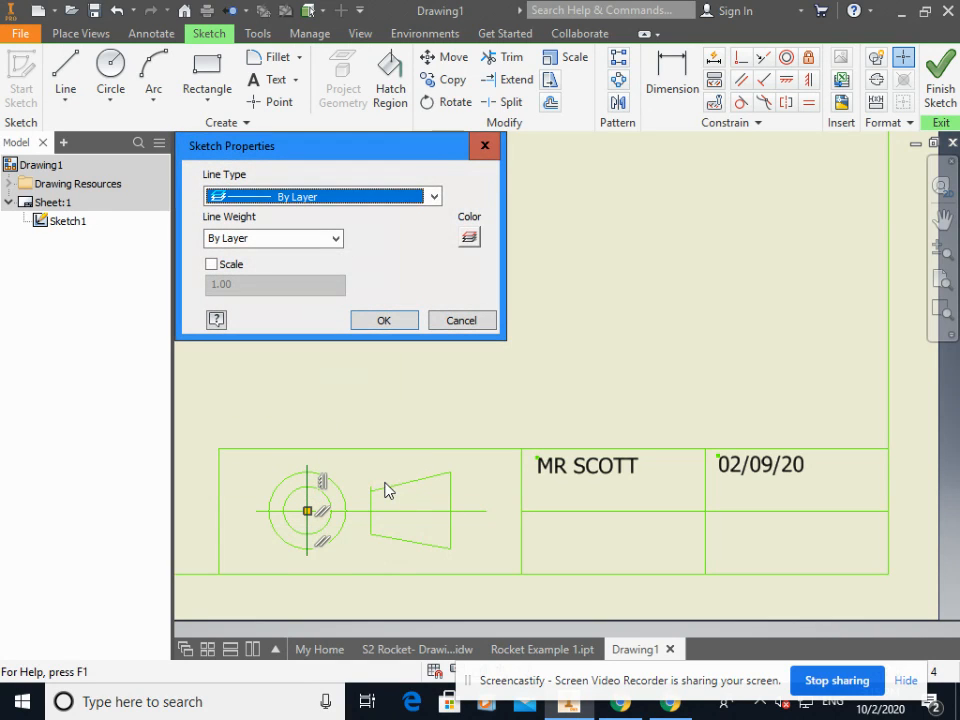
{"action": "left_click", "coordinate": [376, 200]}
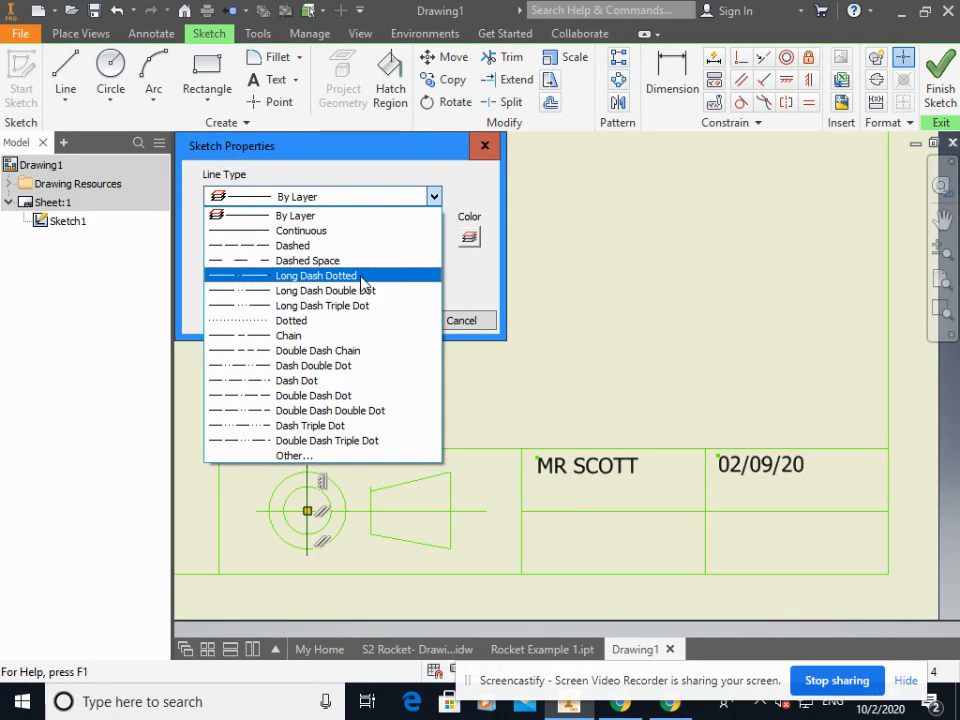
{"action": "left_click", "coordinate": [290, 337]}
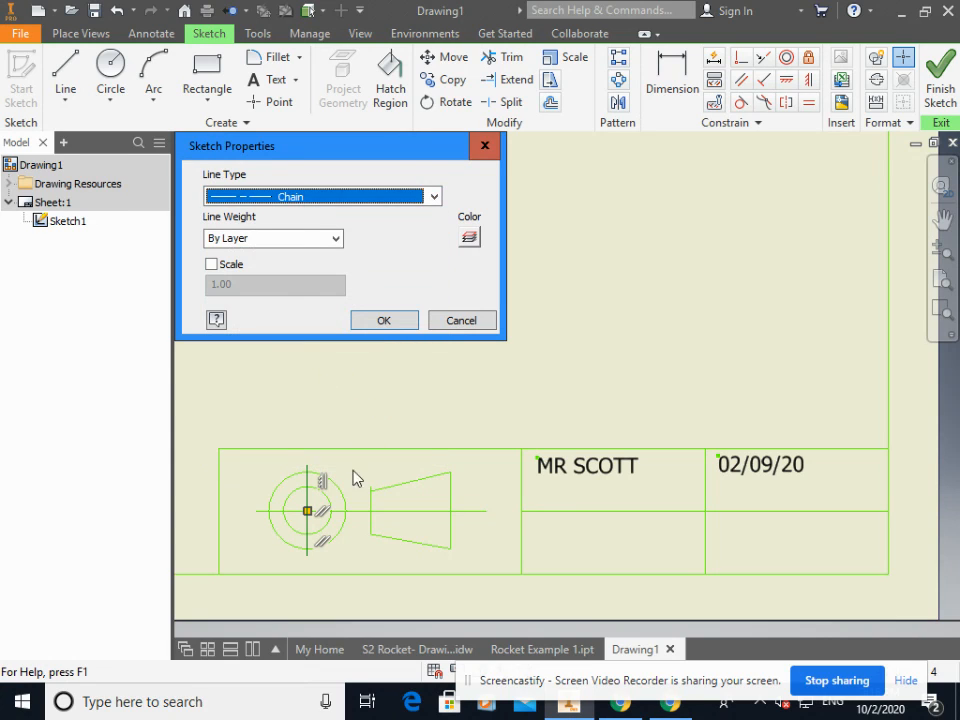
{"action": "left_click", "coordinate": [384, 320]}
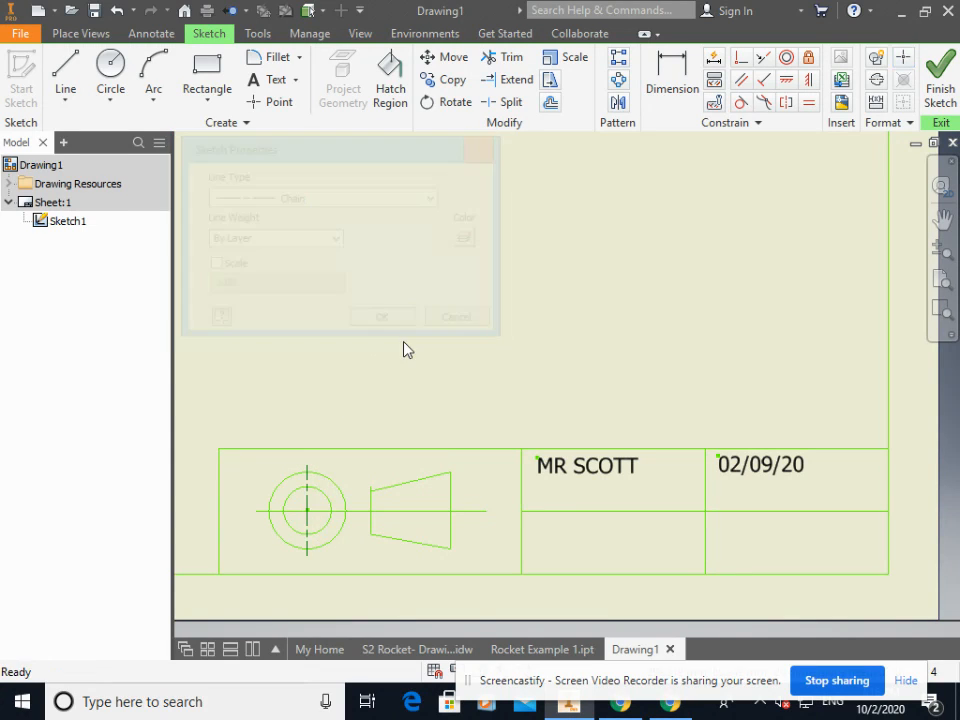
Set the line type of the projection symbol's horizontal centre line to Chain.
{"action": "right_click", "coordinate": [403, 519]}
{"action": "left_click", "coordinate": [400, 516]}
{"action": "right_click", "coordinate": [400, 516]}
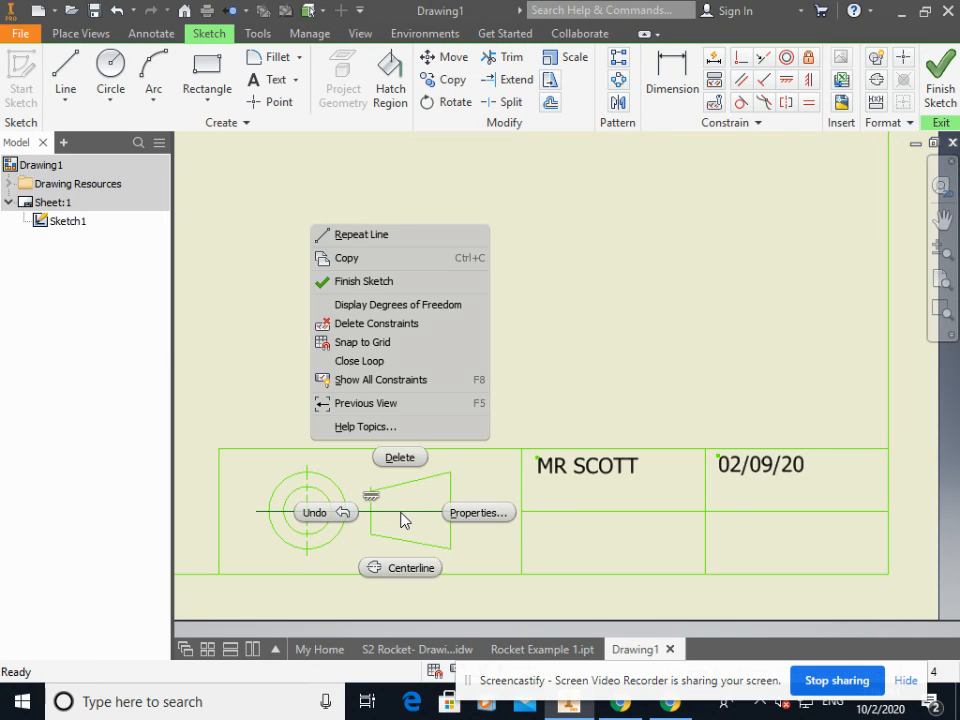
{"action": "left_click", "coordinate": [478, 513]}
{"action": "left_click", "coordinate": [322, 197]}
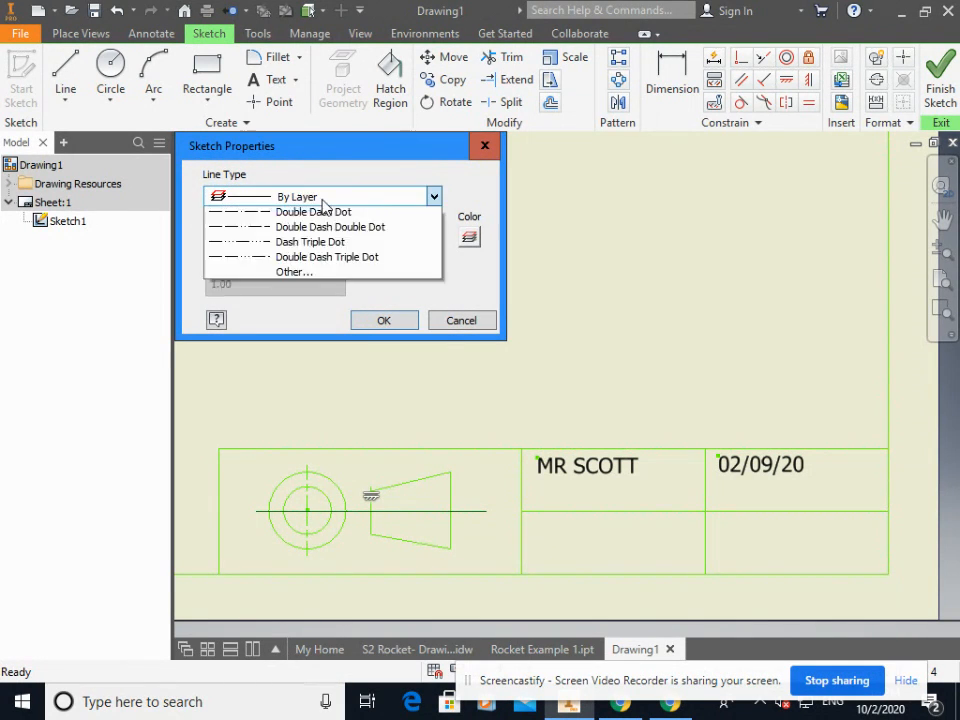
{"action": "left_click", "coordinate": [329, 338]}
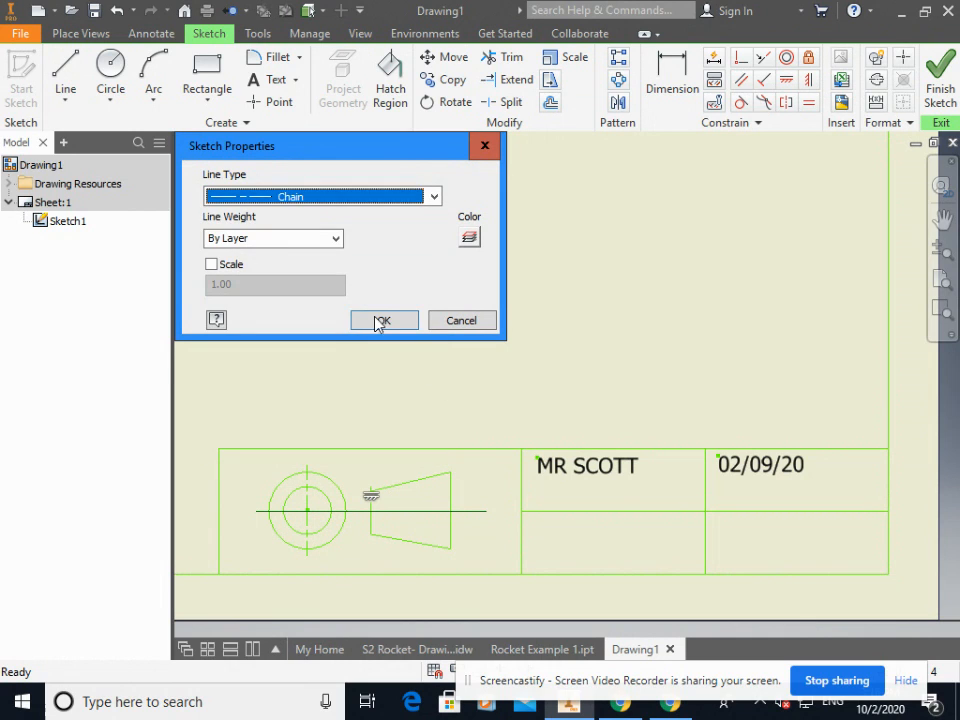
{"action": "left_click", "coordinate": [382, 320]}
{"action": "scroll", "coordinate": [621, 392], "scroll_direction": "down", "scroll_amount": 3}
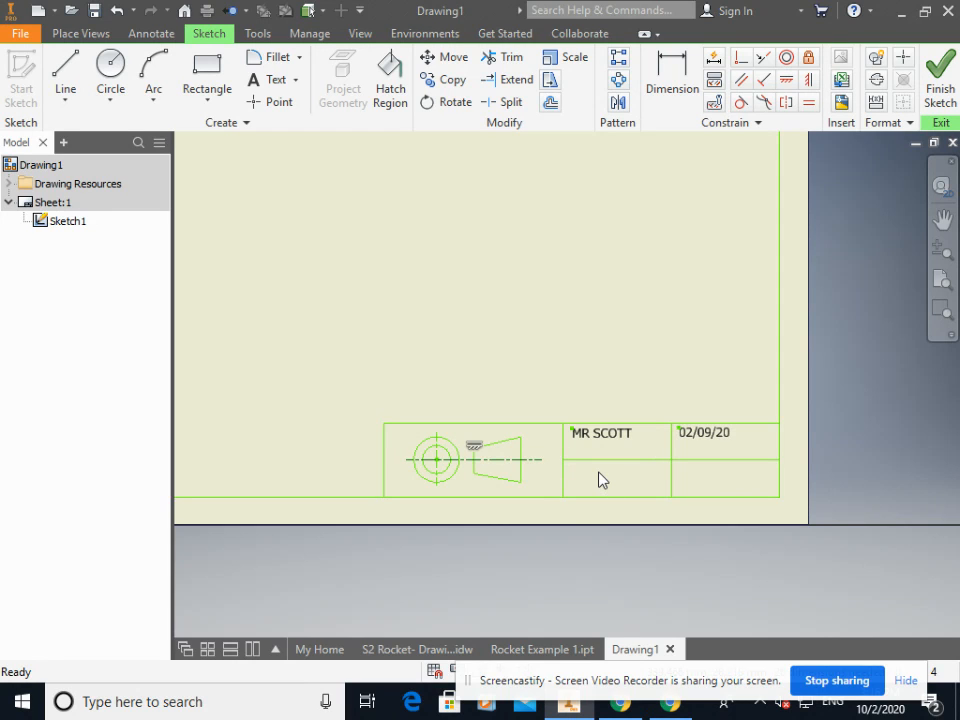
{"action": "scroll", "coordinate": [600, 500], "scroll_direction": "down", "scroll_amount": 4}
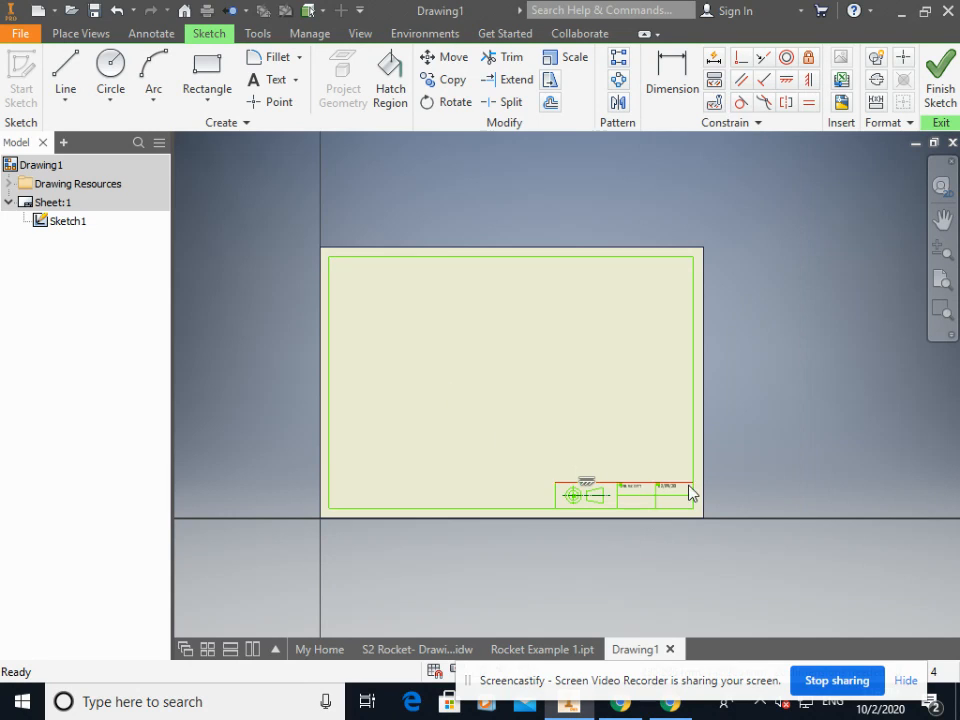
{"action": "scroll", "coordinate": [690, 500], "scroll_direction": "down", "scroll_amount": 1}
{"action": "scroll", "coordinate": [680, 495], "scroll_direction": "up", "scroll_amount": 5}
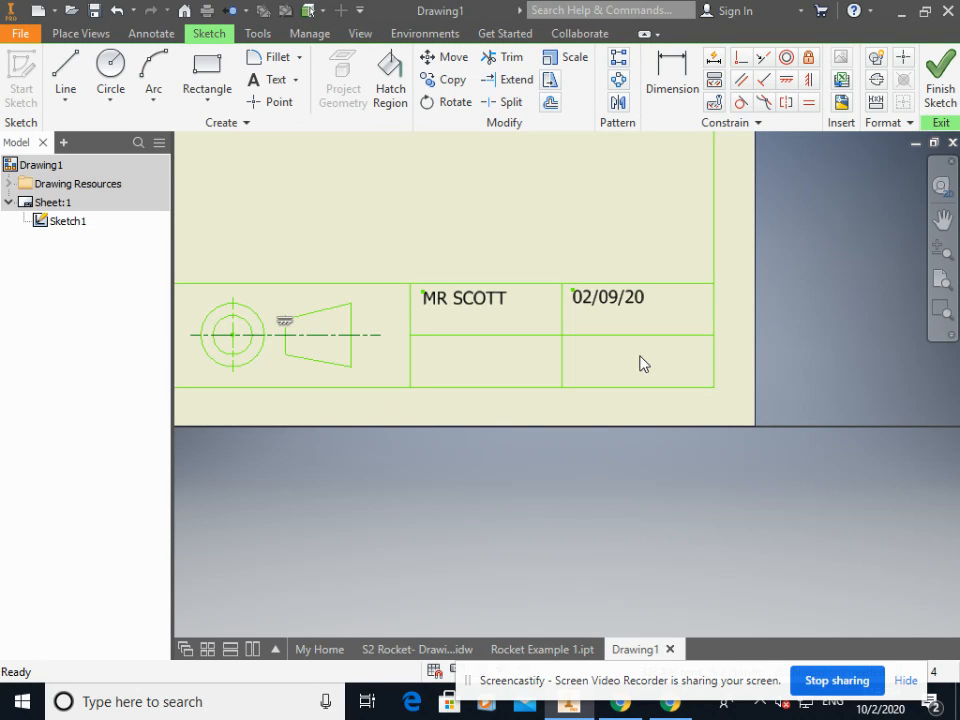